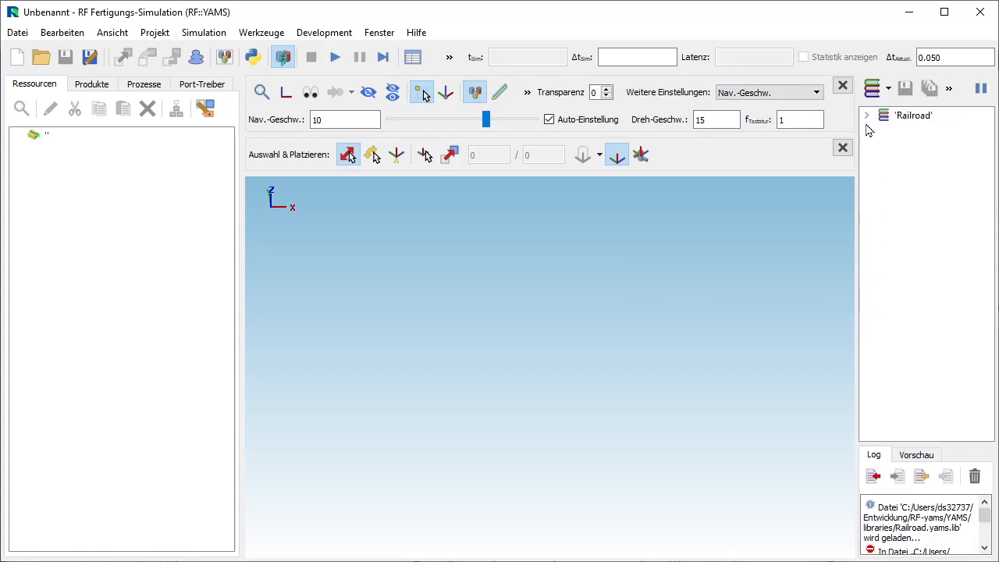
Add the 'Rail' element from the Rails folder of the Railroad library to the project's resources.
{"action": "left_click", "coordinate": [866, 115]}
{"action": "left_click", "coordinate": [882, 132]}
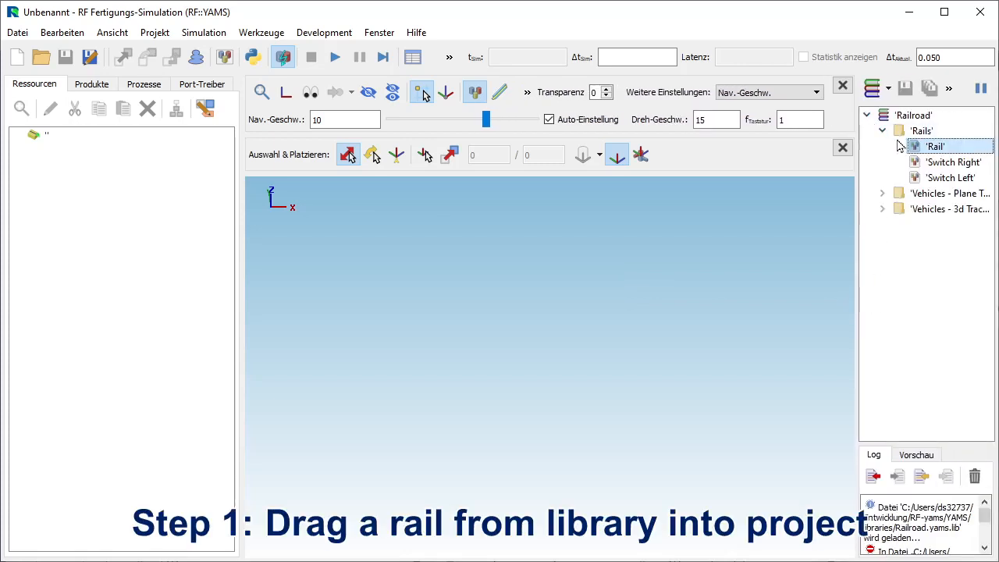
{"action": "left_click_drag", "start_coordinate": [935, 149], "coordinate": [45, 138]}
{"action": "left_click", "coordinate": [17, 137]}
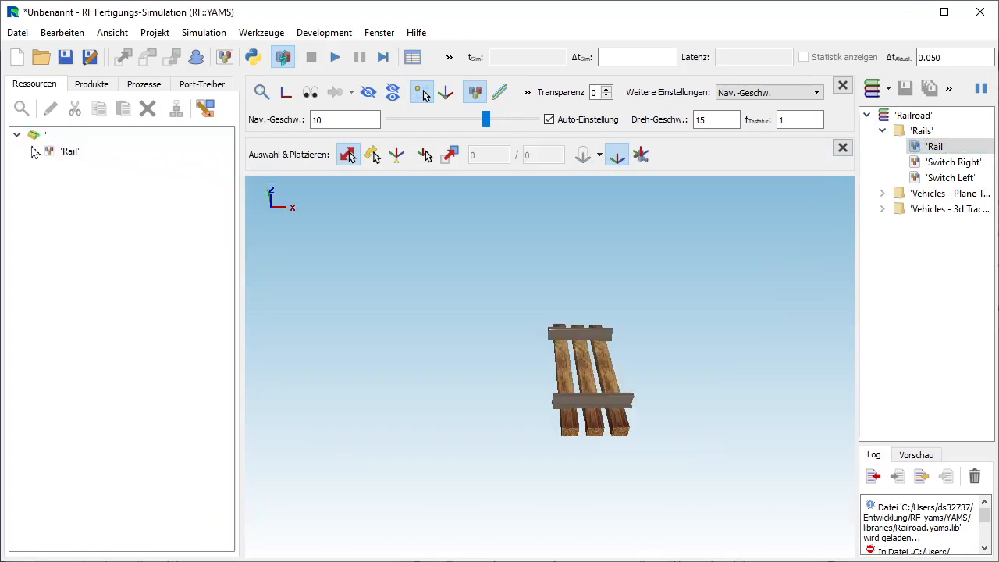
Start editing the track of the 'Straight 1 m' element under 'Rail'.
{"action": "left_click", "coordinate": [103, 167]}
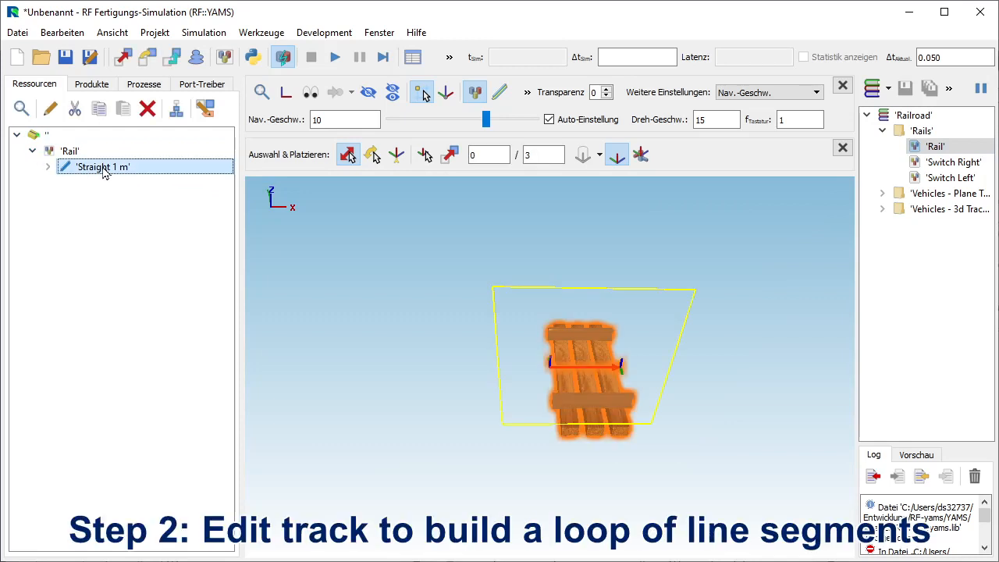
{"action": "right_click", "coordinate": [103, 170]}
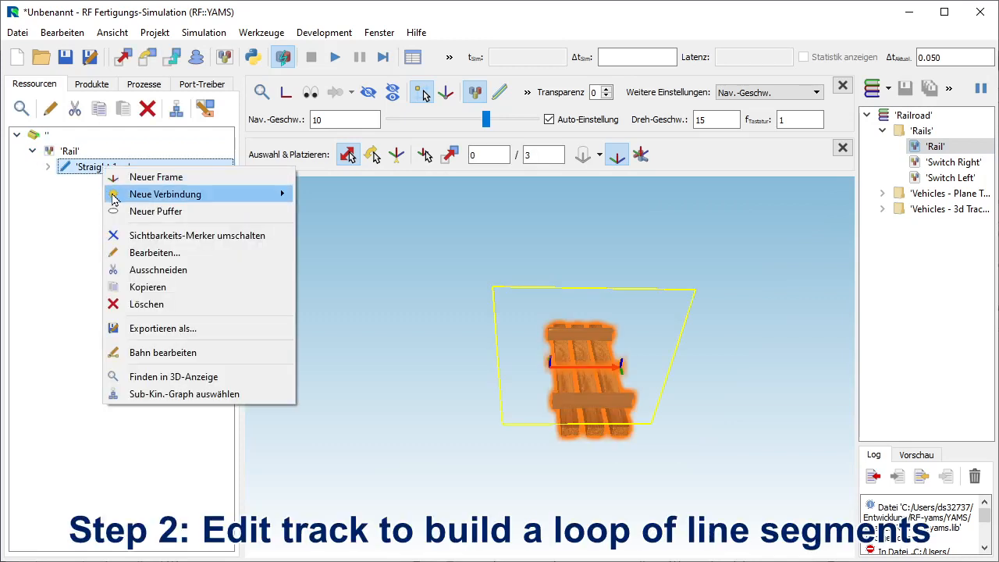
{"action": "left_click", "coordinate": [166, 355]}
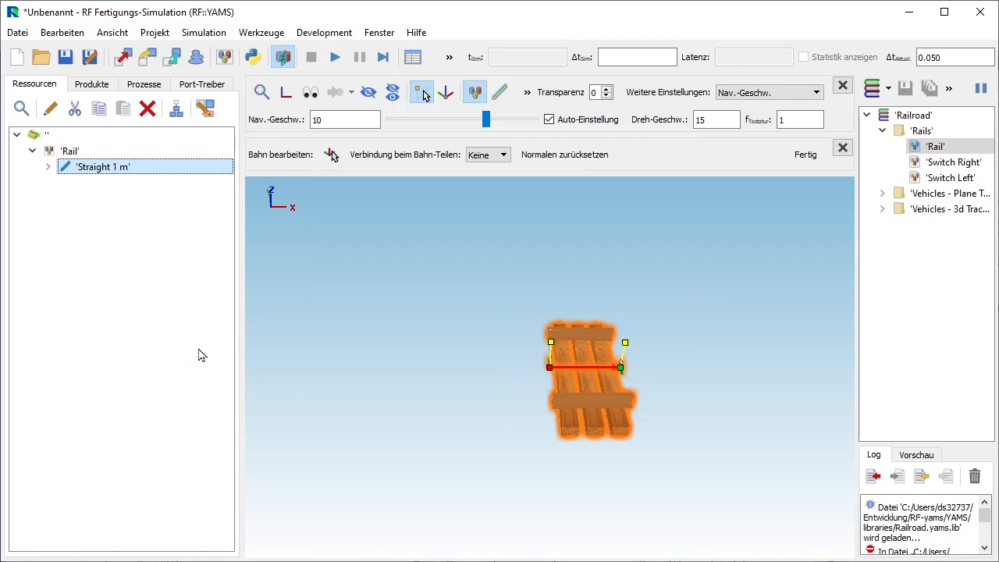
{"action": "scroll", "coordinate": [493, 428], "scroll_direction": "down", "scroll_amount": 3}
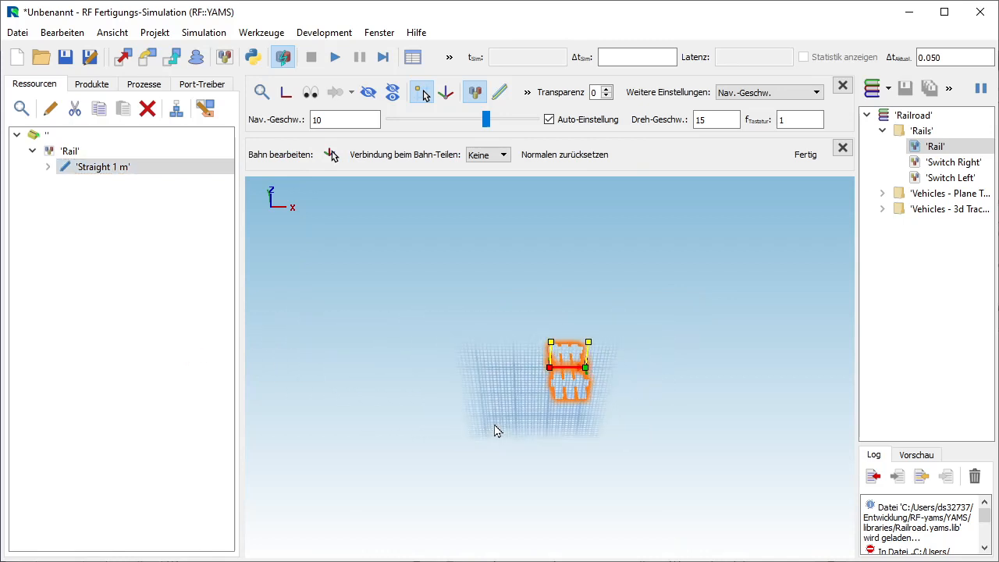
{"action": "middle_click_drag", "start_coordinate": [494, 429], "coordinate": [515, 471]}
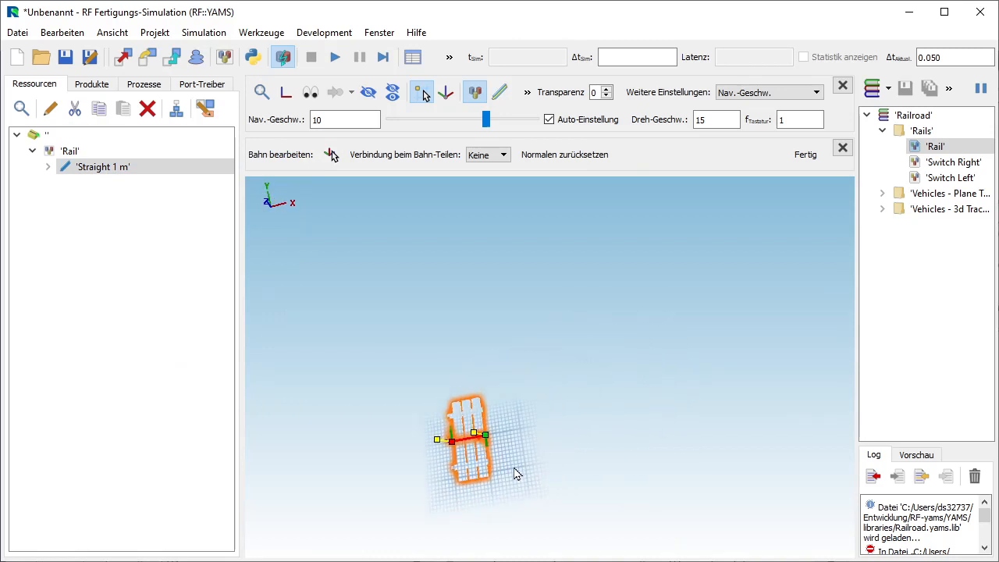
Set the Cartesian grid resolution to 1 m and return the additional settings to the navigation speed options.
{"action": "left_click", "coordinate": [818, 94]}
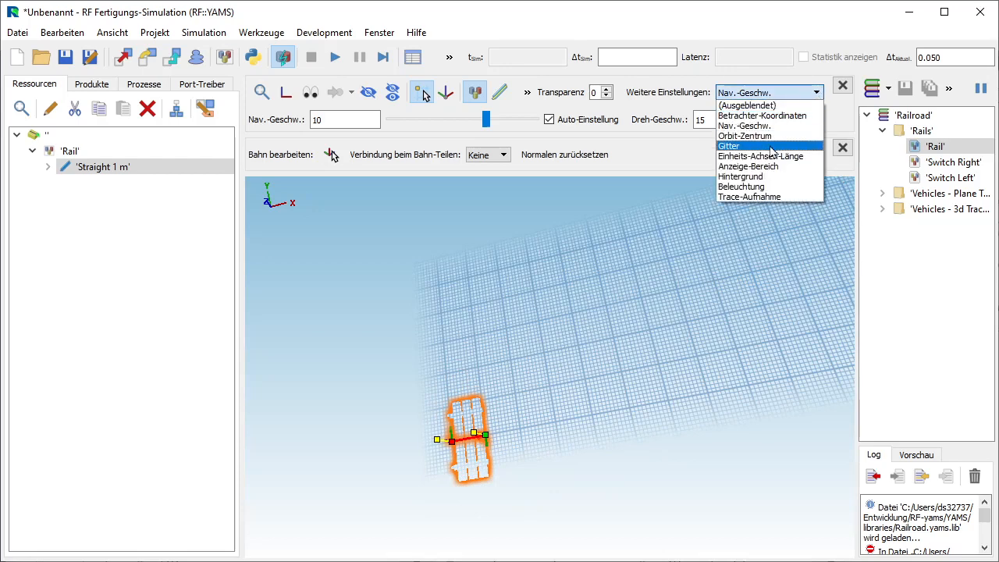
{"action": "left_click", "coordinate": [769, 148]}
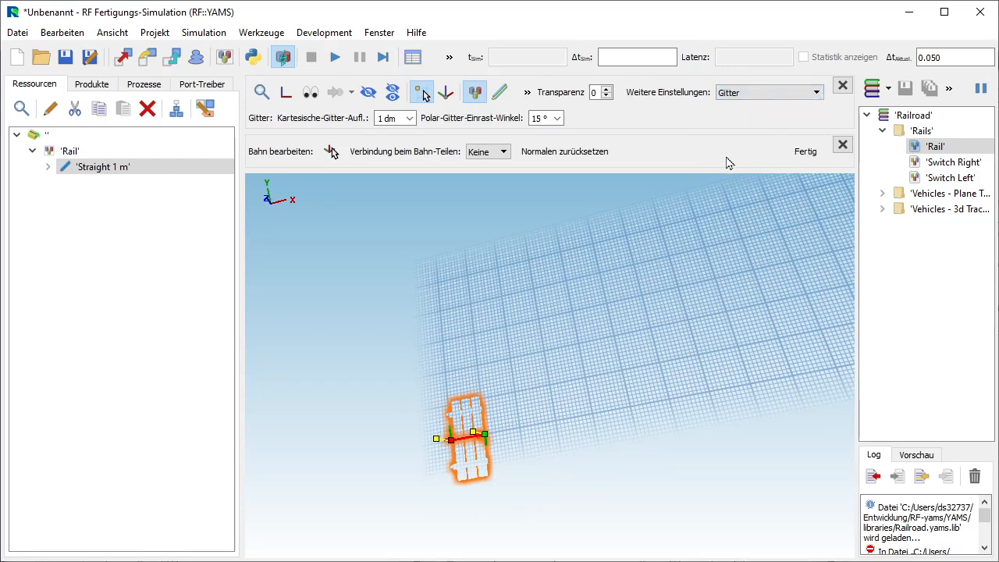
{"action": "left_click", "coordinate": [409, 119]}
{"action": "left_click", "coordinate": [392, 161]}
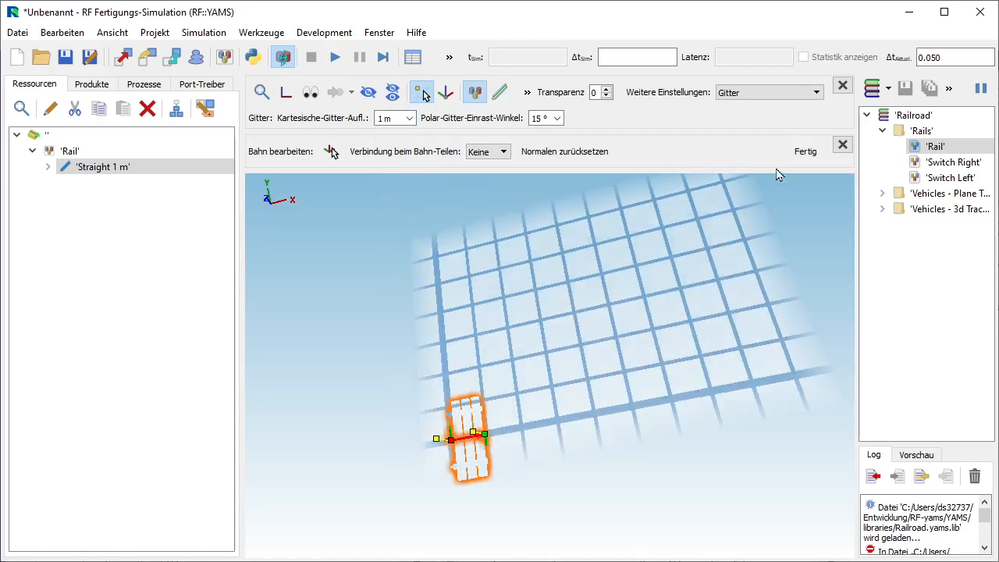
{"action": "left_click", "coordinate": [817, 93]}
{"action": "left_click", "coordinate": [769, 126]}
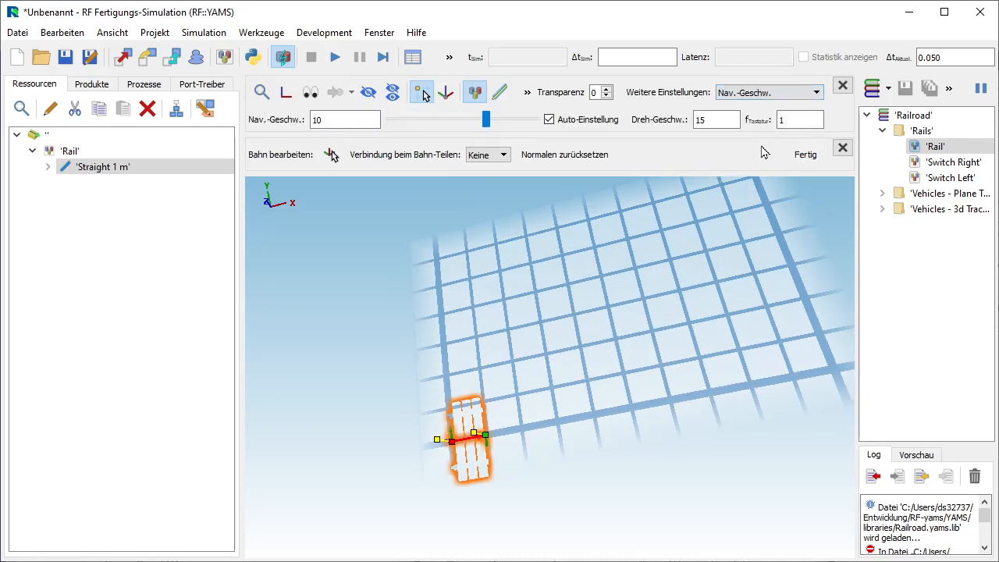
Extend the track with a long straight segment along the X axis and another running diagonally to the grid's far corner.
{"action": "scroll", "coordinate": [575, 365], "scroll_direction": "down", "scroll_amount": 3}
{"action": "scroll", "coordinate": [576, 366], "scroll_direction": "down", "scroll_amount": 2}
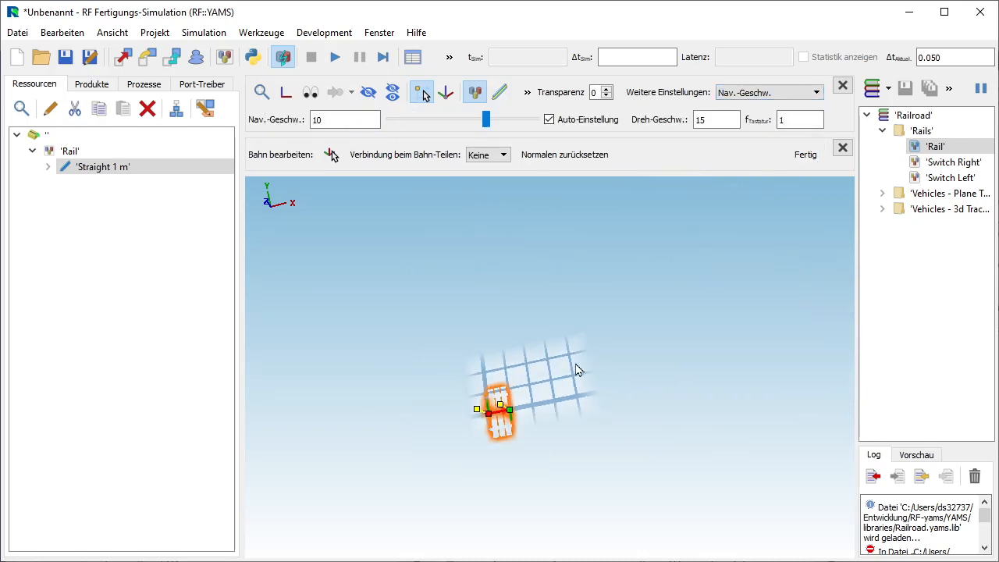
{"action": "scroll", "coordinate": [759, 355], "scroll_direction": "down", "scroll_amount": 3}
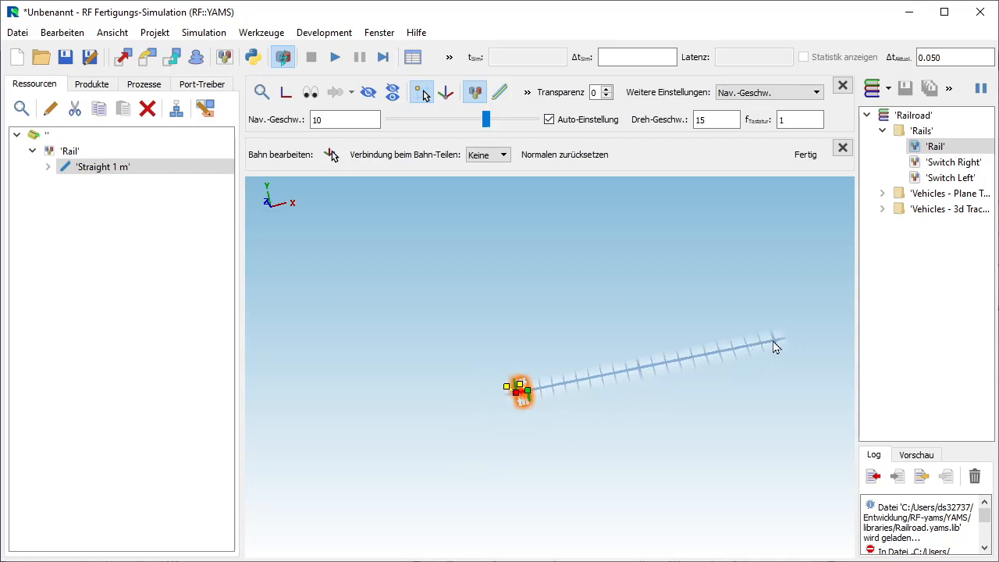
{"action": "left_click", "coordinate": [775, 339]}
{"action": "left_click_drag", "start_coordinate": [775, 339], "coordinate": [804, 220]}
{"action": "scroll", "coordinate": [801, 217], "scroll_direction": "down", "scroll_amount": 3}
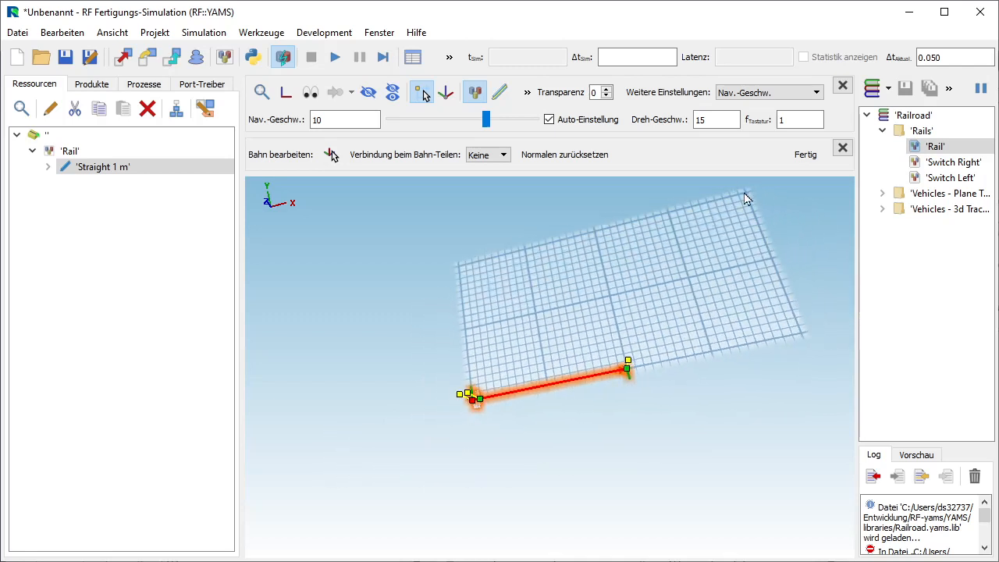
{"action": "left_click", "coordinate": [747, 194]}
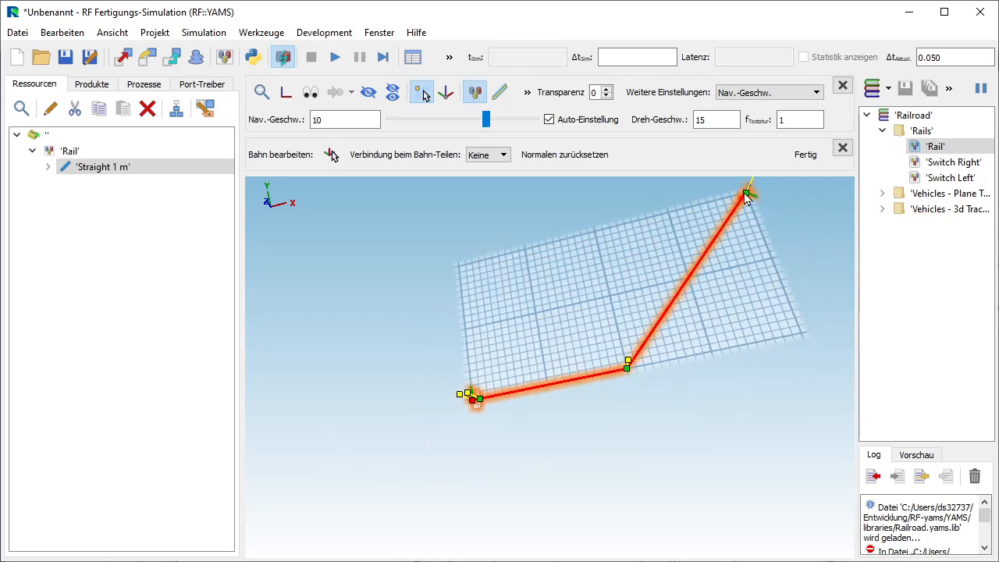
Append further line segments around the grid to shape the track into a nearly closed loop.
{"action": "left_click", "coordinate": [262, 93]}
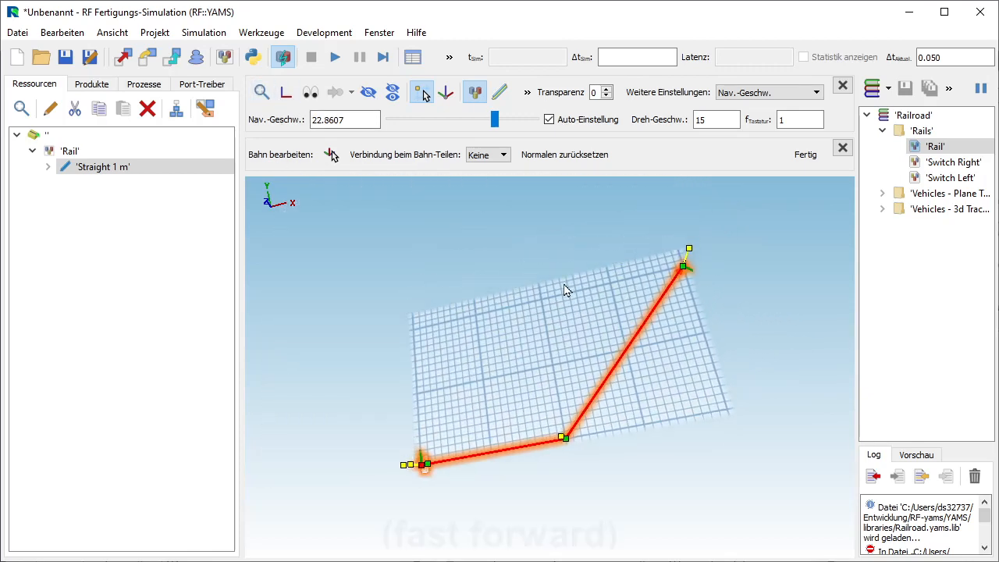
{"action": "middle_click_drag", "start_coordinate": [625, 210], "coordinate": [736, 276]}
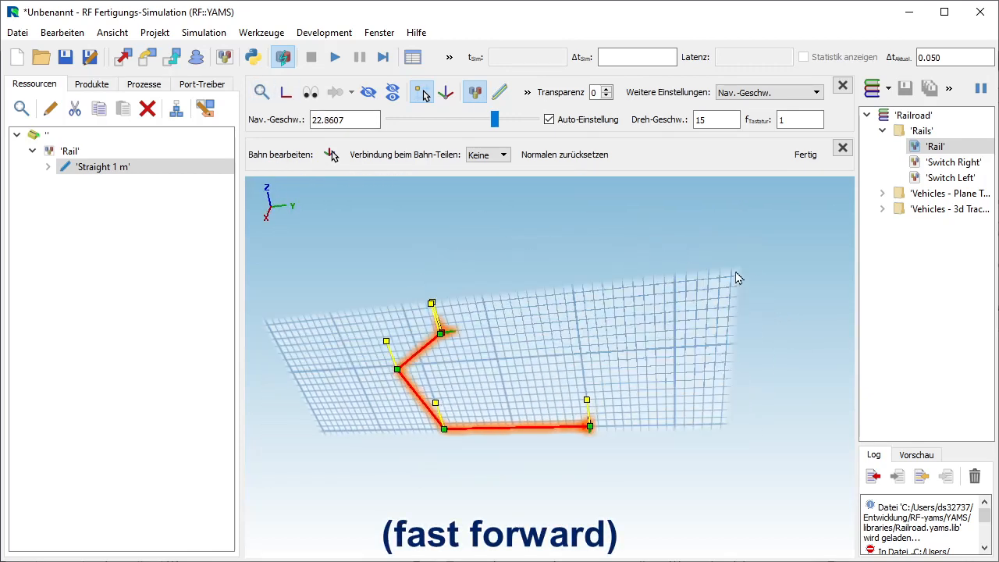
{"action": "middle_click_drag", "start_coordinate": [796, 243], "coordinate": [545, 331]}
{"action": "left_click", "coordinate": [578, 283]}
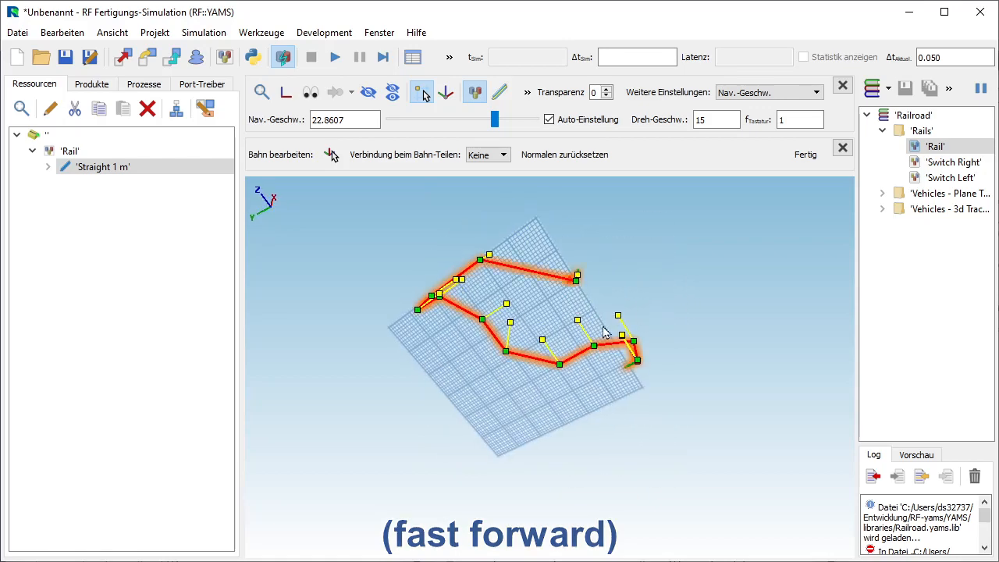
{"action": "scroll", "coordinate": [640, 309], "scroll_direction": "up", "scroll_amount": 2}
{"action": "left_click", "coordinate": [639, 323]}
{"action": "middle_click_drag", "start_coordinate": [668, 376], "coordinate": [543, 410]}
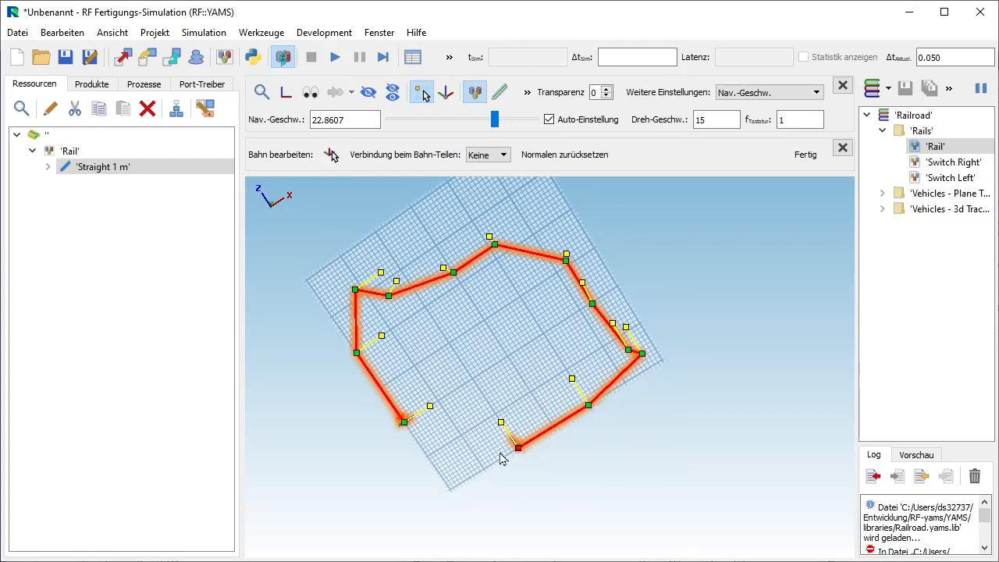
Close the loop by adding a final line segment from the track's open end to its start point.
{"action": "scroll", "coordinate": [507, 460], "scroll_direction": "up", "scroll_amount": 5}
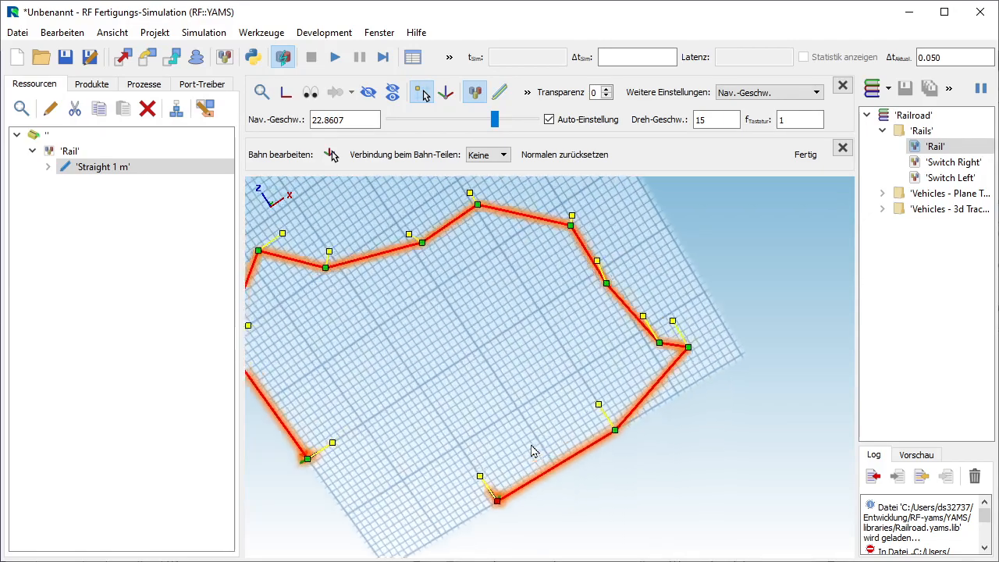
{"action": "middle_click_drag", "start_coordinate": [508, 462], "coordinate": [597, 267]}
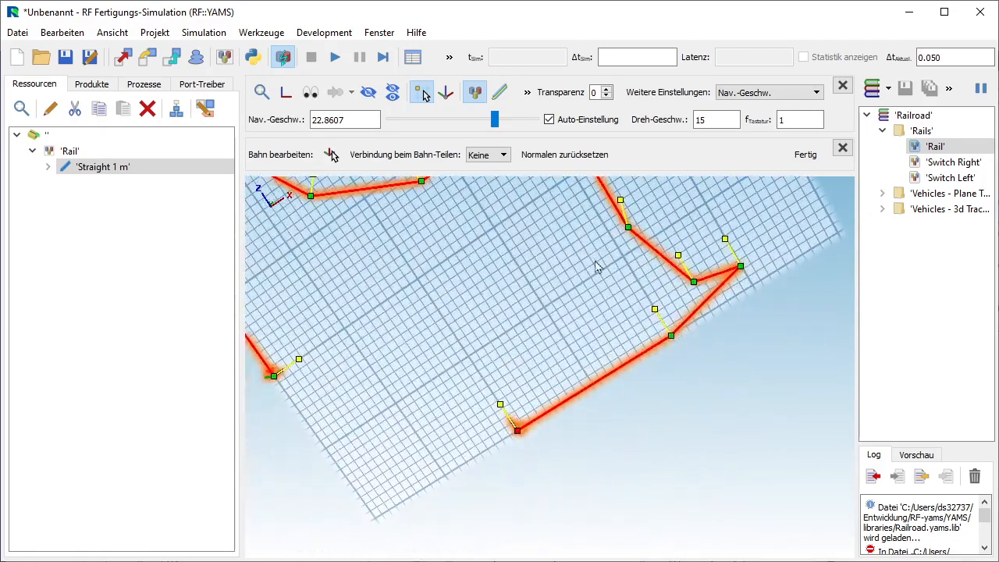
{"action": "left_click", "coordinate": [515, 432]}
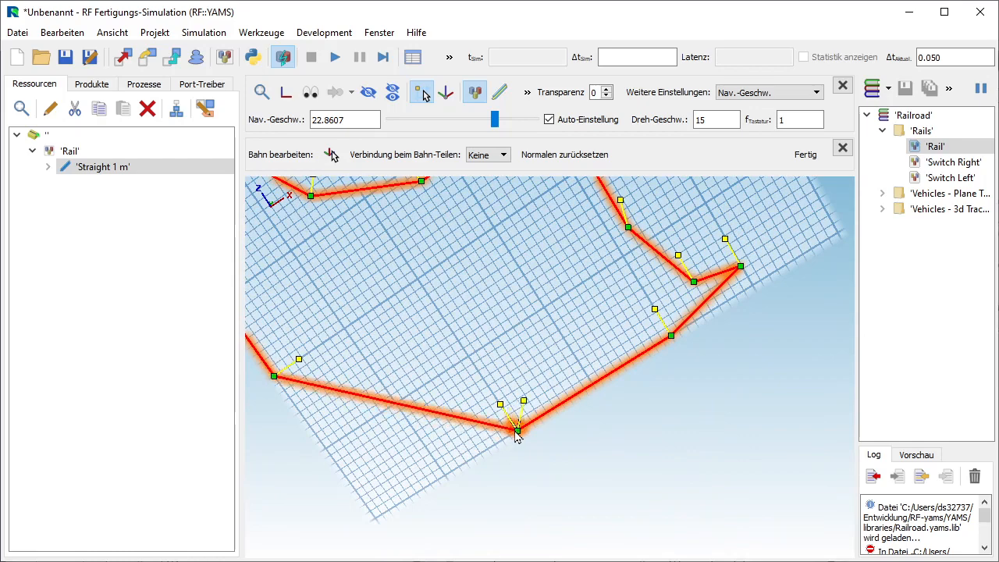
{"action": "scroll", "coordinate": [576, 459], "scroll_direction": "down", "scroll_amount": 5}
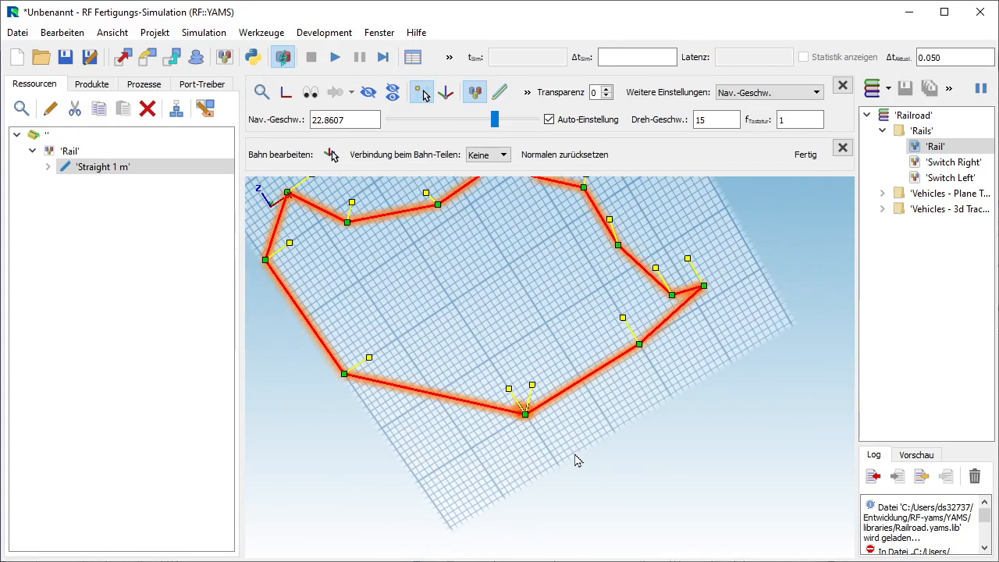
{"action": "scroll", "coordinate": [578, 452], "scroll_direction": "down", "scroll_amount": 1}
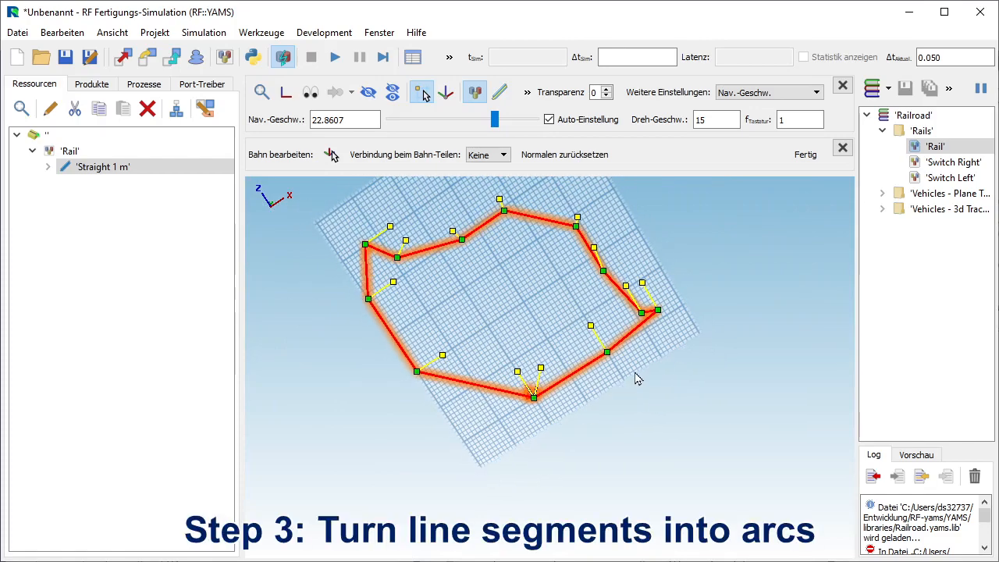
Convert the second and fourth line segments, counted from the track's start point, into arcs.
{"action": "middle_click_drag", "start_coordinate": [635, 373], "coordinate": [600, 461]}
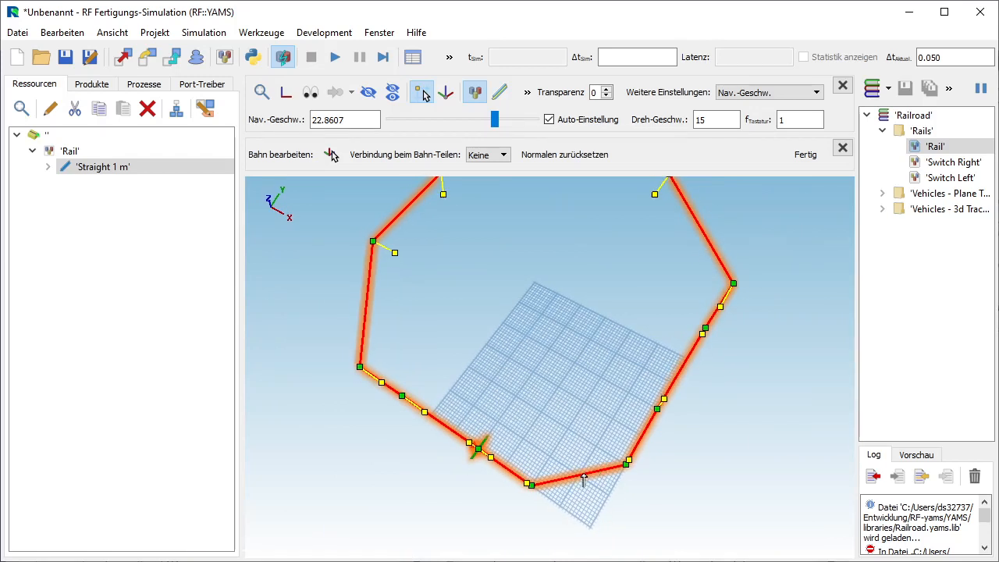
{"action": "right_click", "coordinate": [584, 478]}
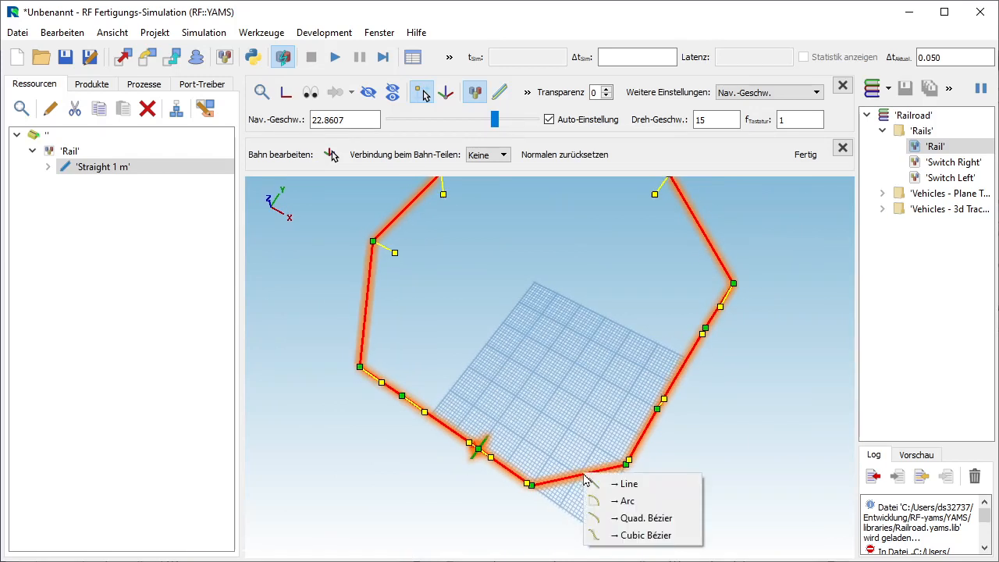
{"action": "left_click", "coordinate": [628, 502]}
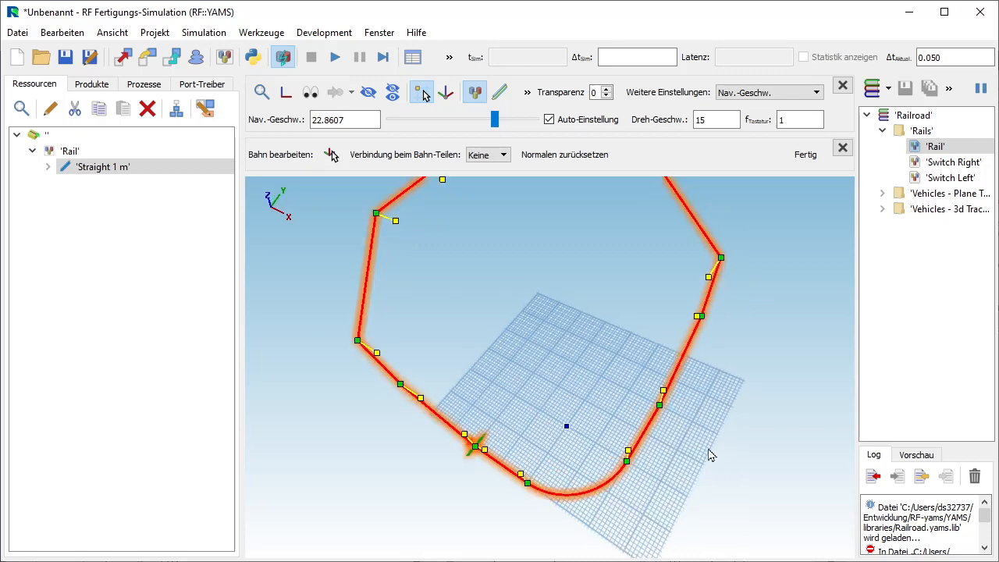
{"action": "middle_click_drag", "start_coordinate": [709, 454], "coordinate": [593, 421]}
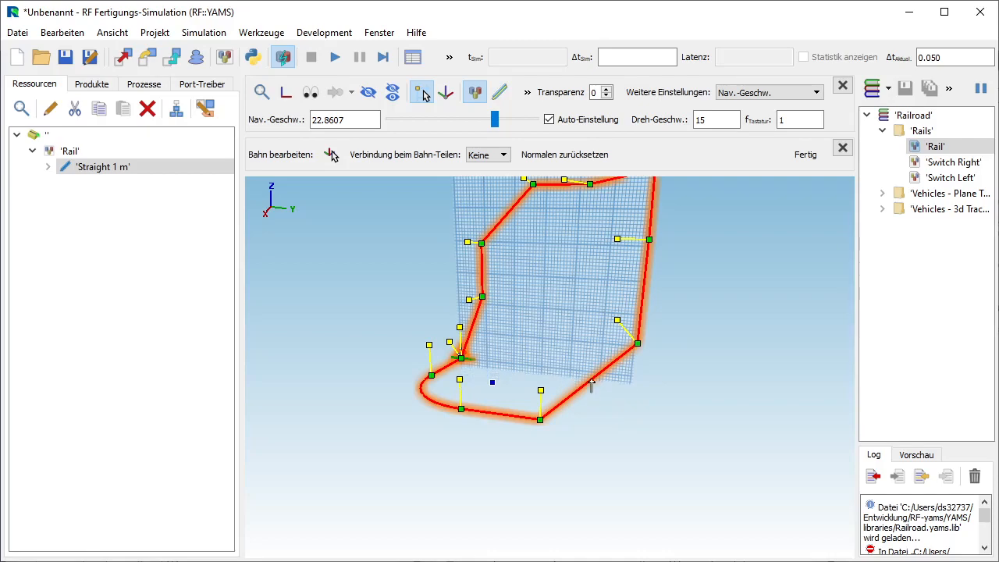
{"action": "right_click", "coordinate": [592, 383]}
{"action": "left_click", "coordinate": [636, 409]}
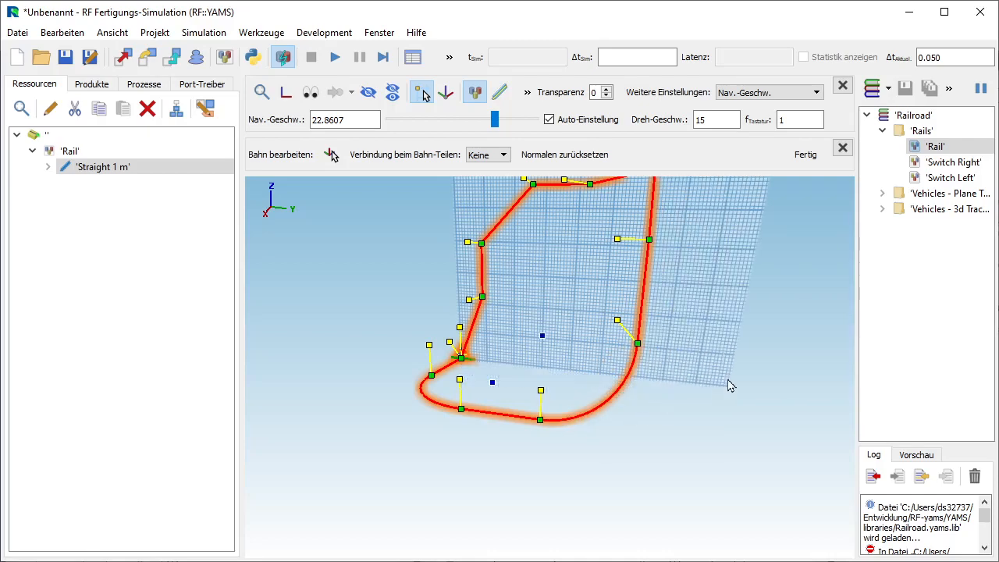
Convert the sixth and eighth line segments, counted from the track's start point, into arcs.
{"action": "middle_click_drag", "start_coordinate": [728, 384], "coordinate": [541, 383]}
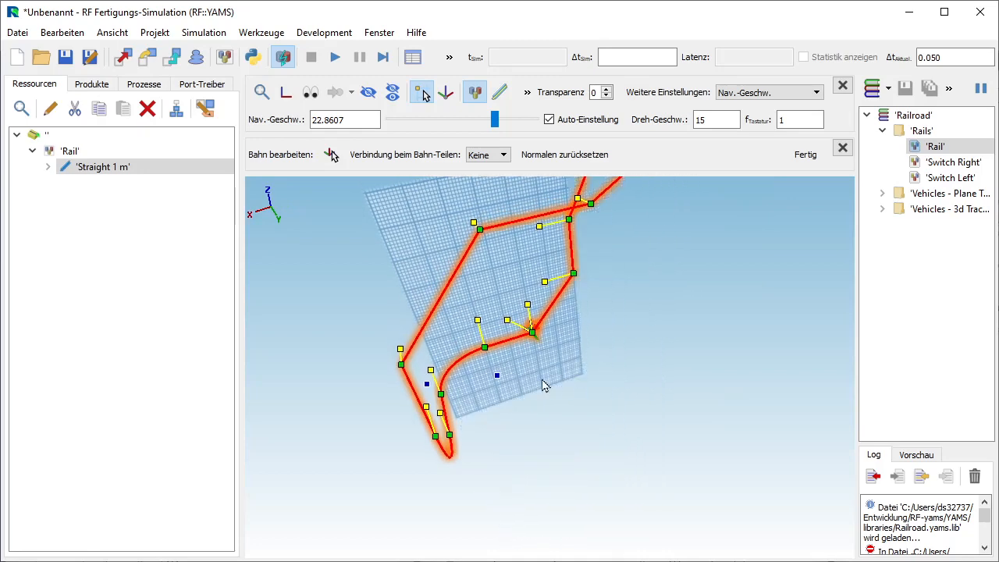
{"action": "right_click", "coordinate": [442, 300]}
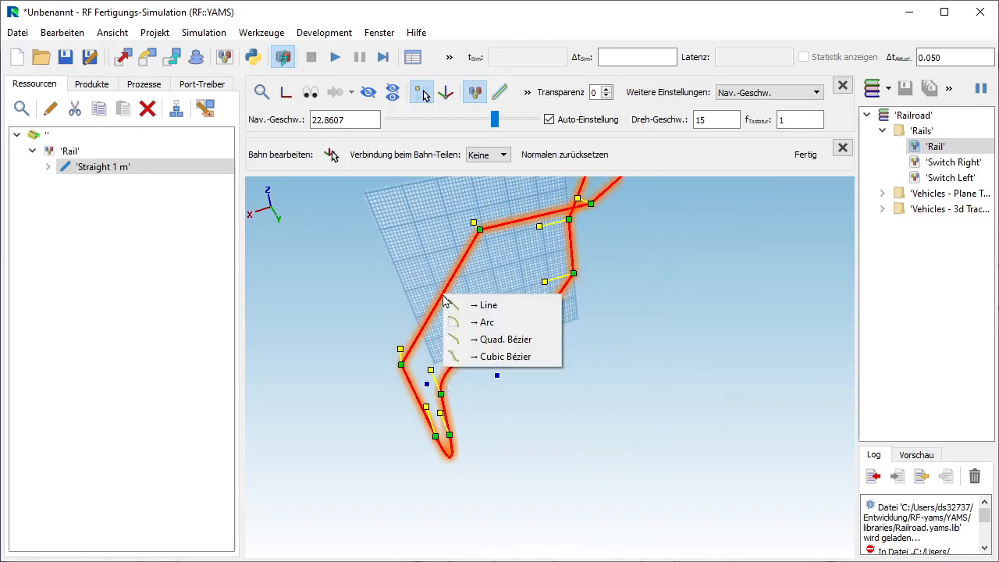
{"action": "left_click", "coordinate": [483, 321]}
{"action": "middle_click_drag", "start_coordinate": [575, 382], "coordinate": [542, 487]}
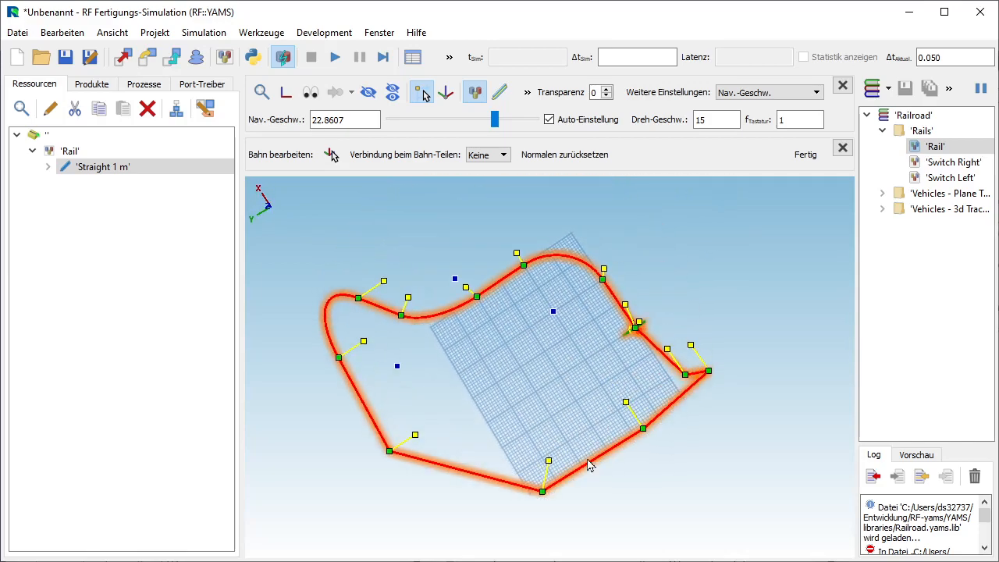
{"action": "right_click", "coordinate": [474, 480]}
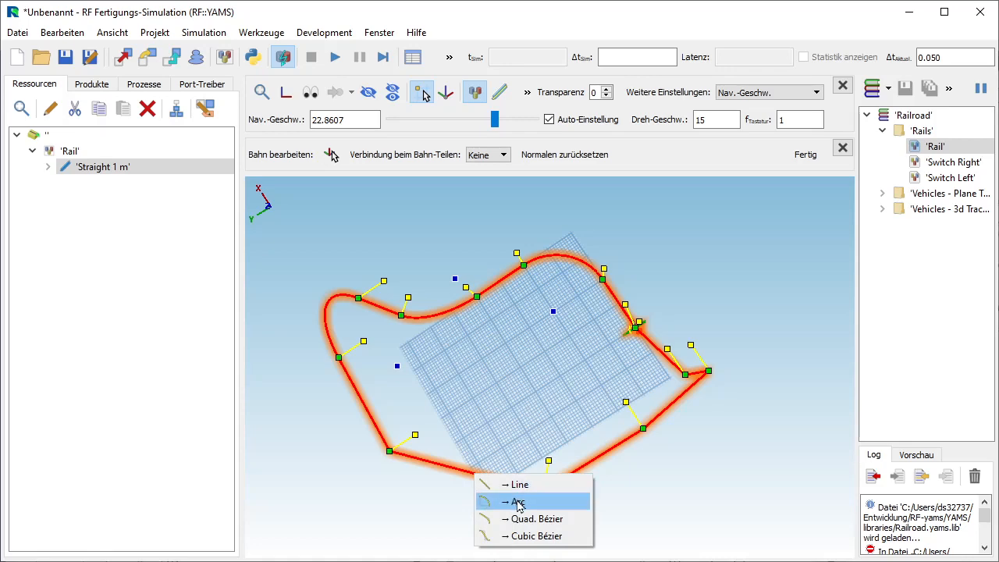
{"action": "left_click", "coordinate": [518, 502]}
Convert the tenth line segment and the closing segment, counted from the track's start point, into arcs.
{"action": "middle_click_drag", "start_coordinate": [591, 484], "coordinate": [646, 449]}
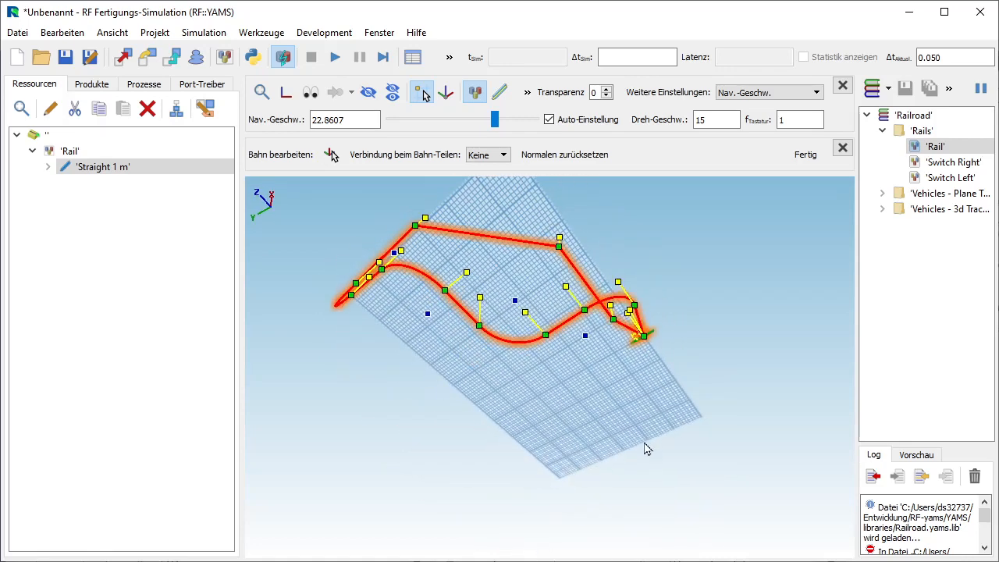
{"action": "right_click", "coordinate": [494, 243]}
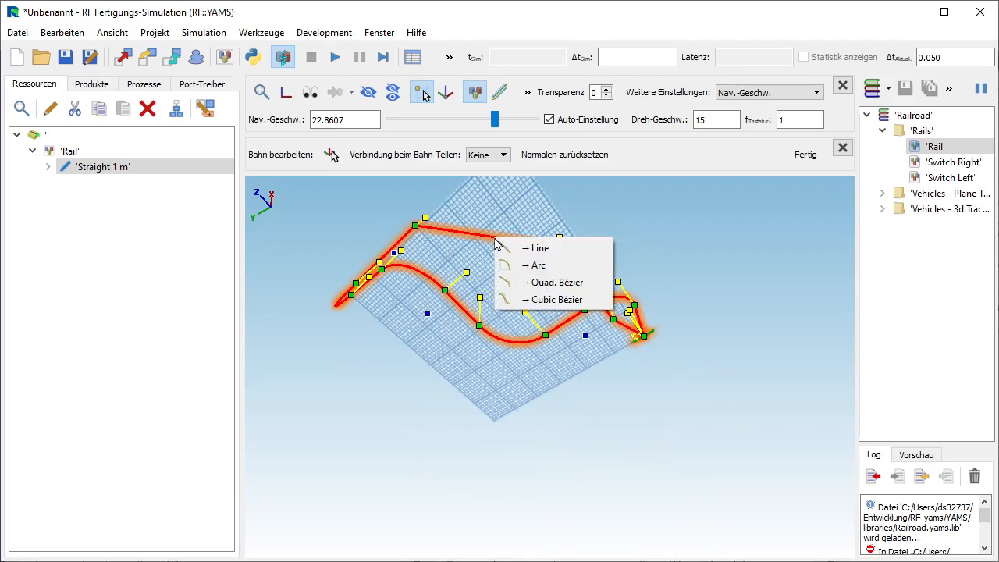
{"action": "left_click", "coordinate": [538, 267]}
{"action": "middle_click_drag", "start_coordinate": [678, 377], "coordinate": [536, 429]}
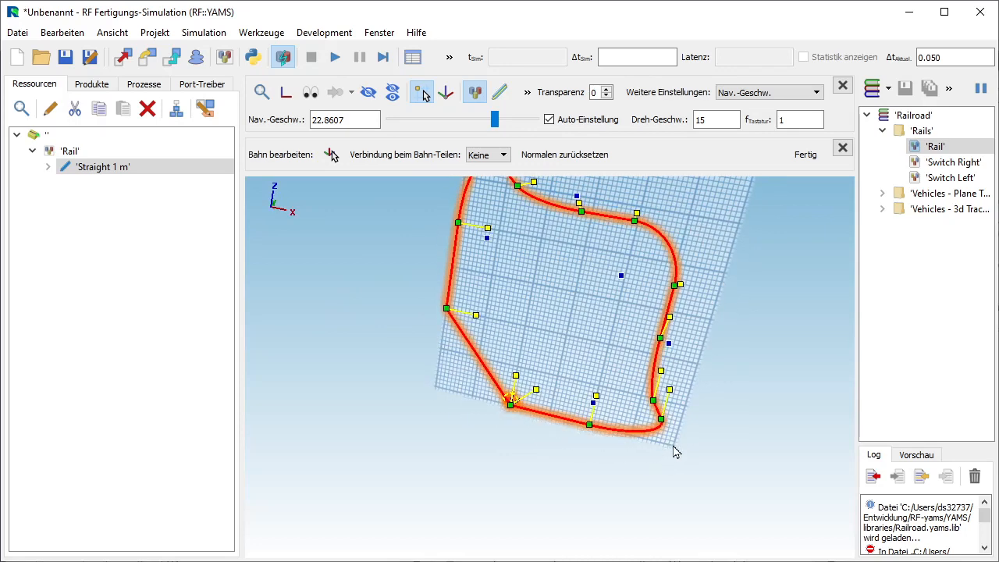
{"action": "left_click", "coordinate": [673, 446]}
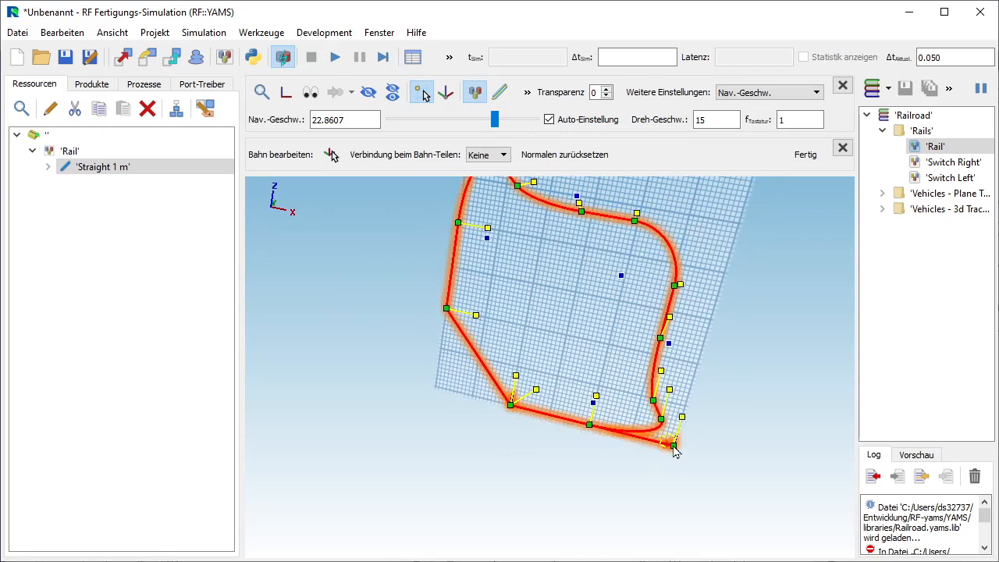
{"action": "right_click", "coordinate": [478, 361]}
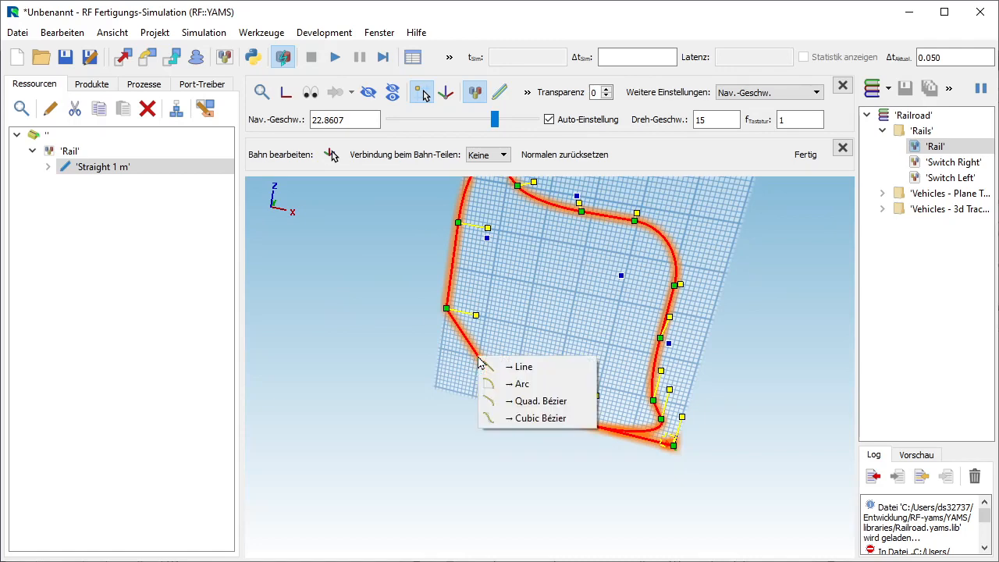
{"action": "left_click", "coordinate": [518, 384]}
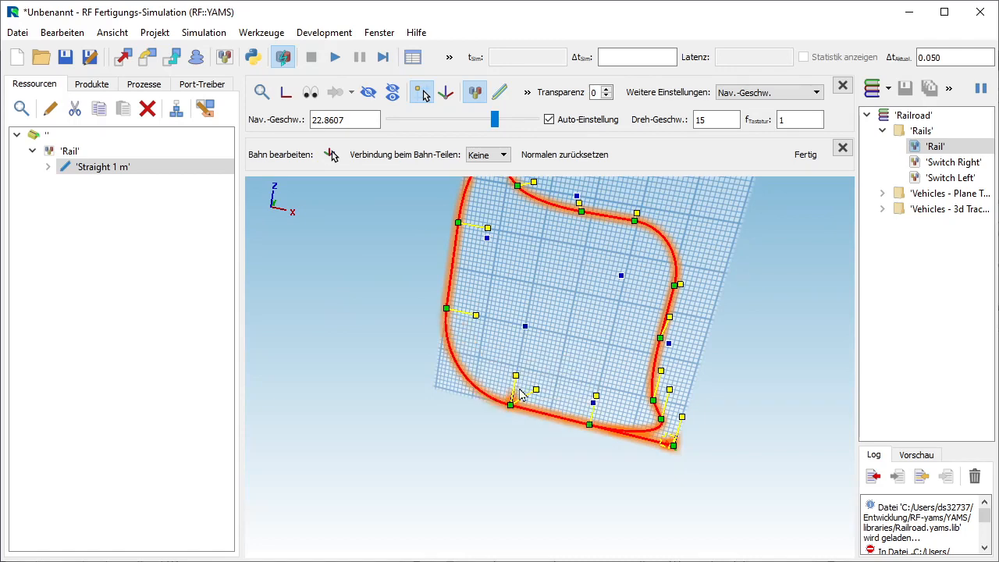
{"action": "left_click", "coordinate": [673, 446]}
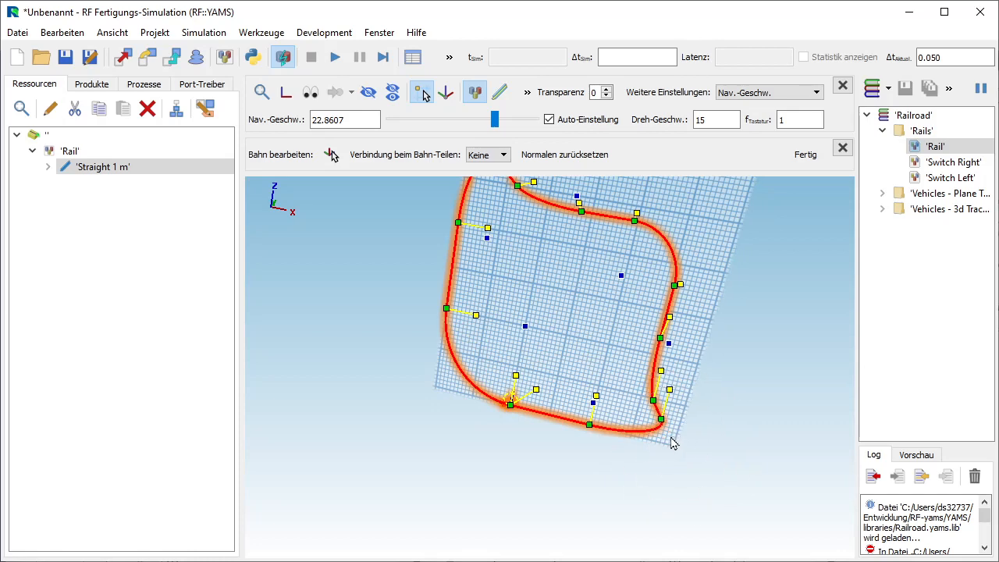
Finish editing the closed track's path.
{"action": "middle_click_drag", "start_coordinate": [671, 437], "coordinate": [464, 512]}
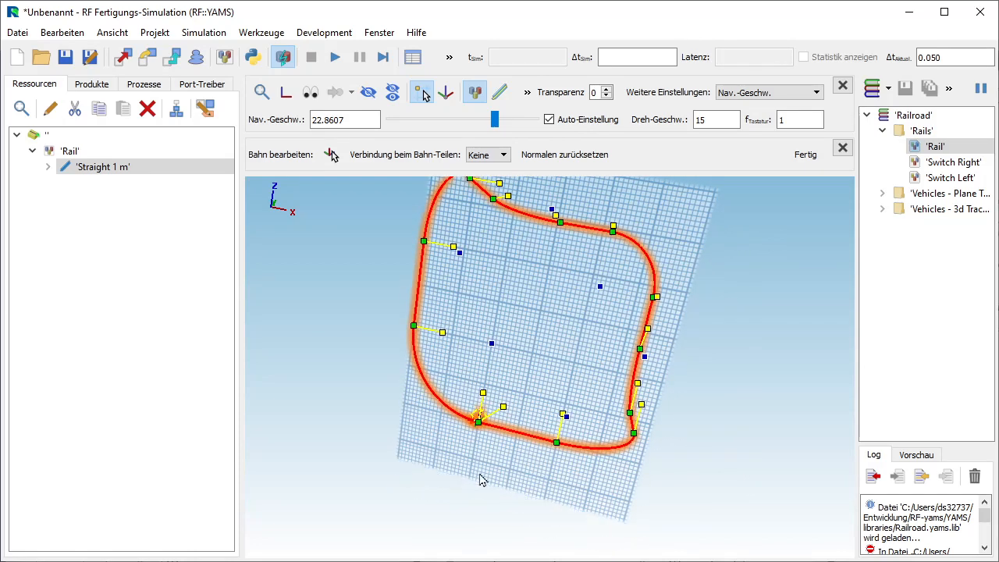
{"action": "middle_click_drag", "start_coordinate": [586, 304], "coordinate": [428, 464]}
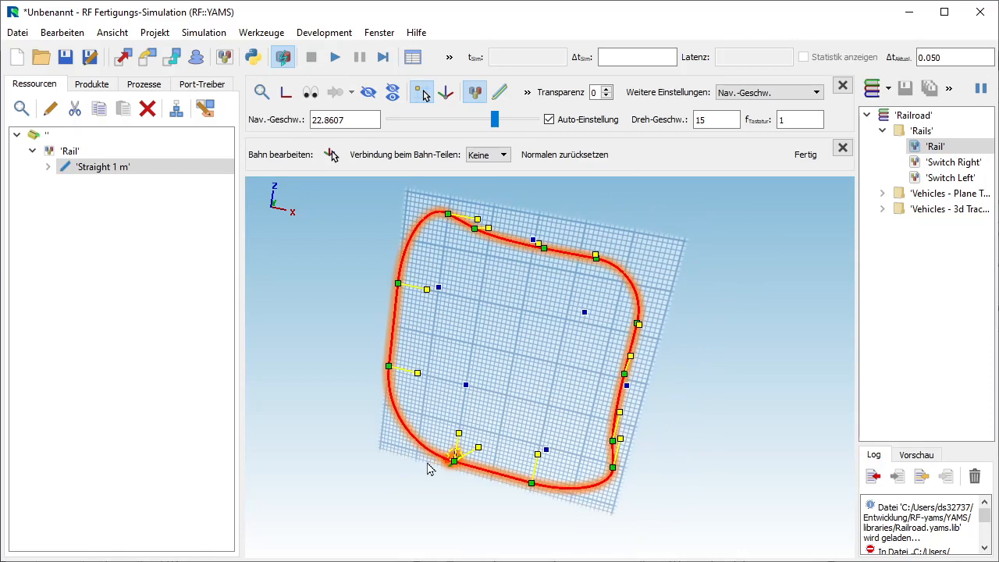
{"action": "left_click", "coordinate": [262, 93]}
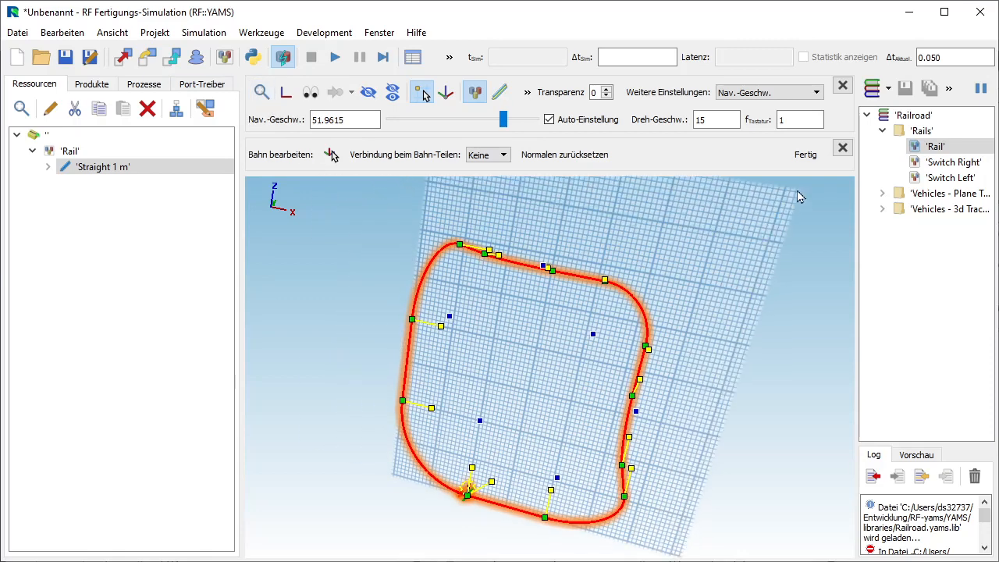
{"action": "left_click", "coordinate": [807, 155]}
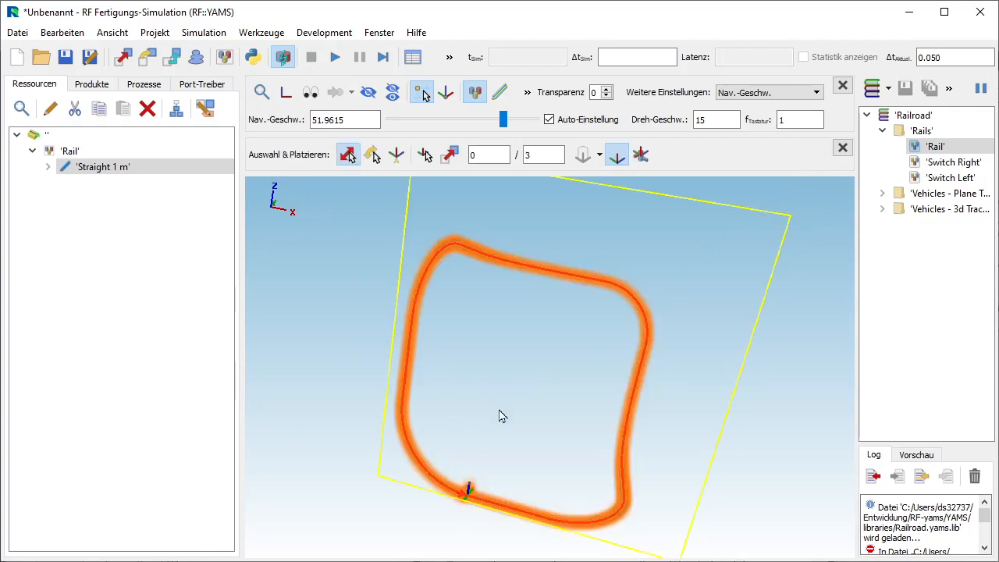
{"action": "left_click_drag", "start_coordinate": [543, 435], "coordinate": [564, 463]}
{"action": "left_click", "coordinate": [537, 357]}
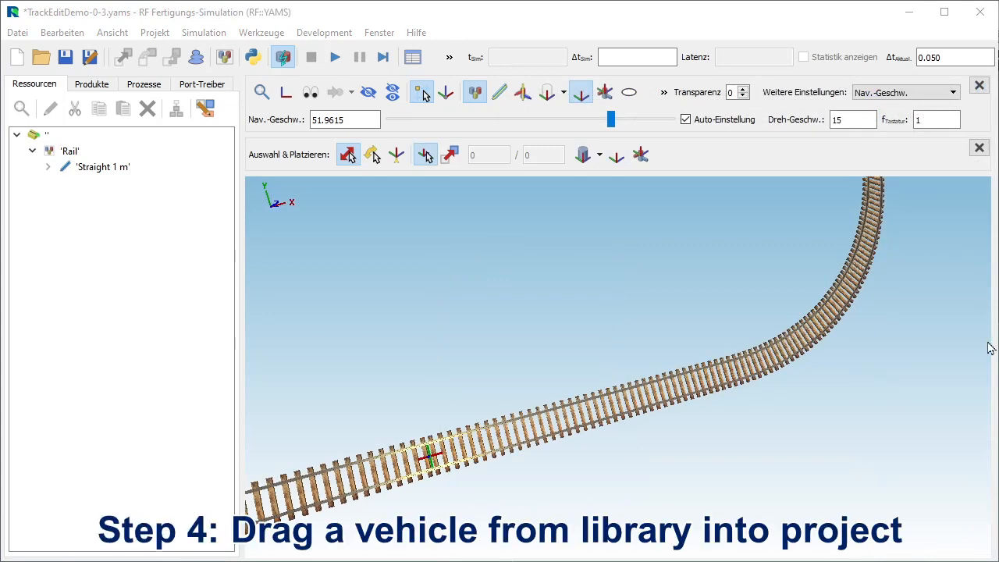
Place the Diesel Engine for 3d tracks from the Railroad library's Engines folder onto the straight section of the track.
{"action": "left_click_drag", "start_coordinate": [991, 340], "coordinate": [818, 337]}
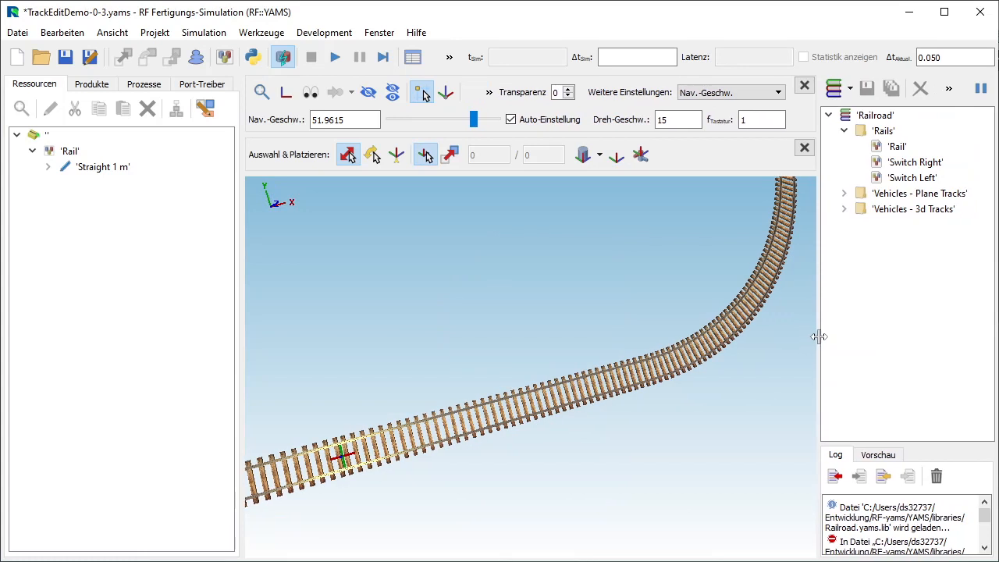
{"action": "left_click", "coordinate": [859, 224]}
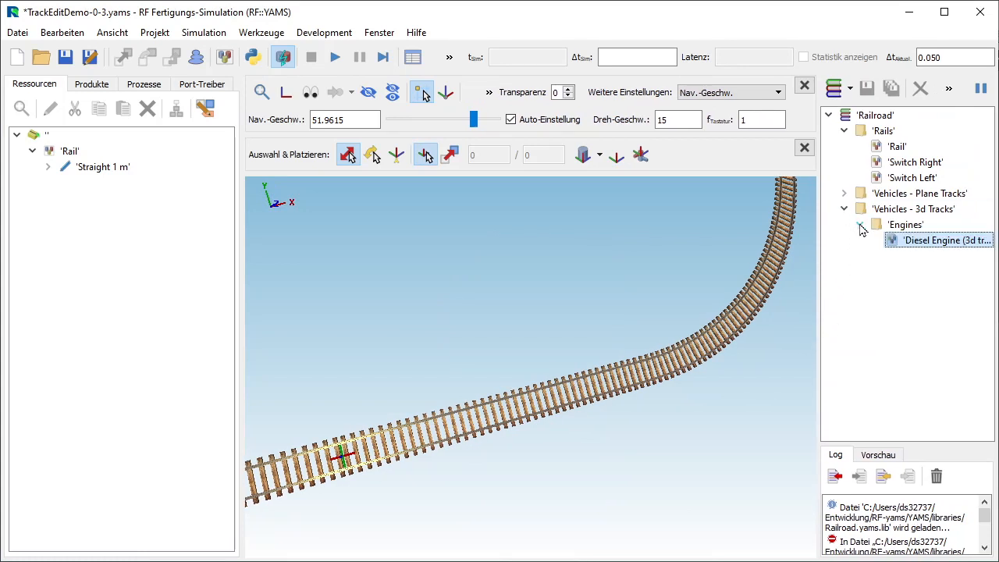
{"action": "left_click", "coordinate": [882, 239]}
{"action": "left_click_drag", "start_coordinate": [892, 243], "coordinate": [515, 406]}
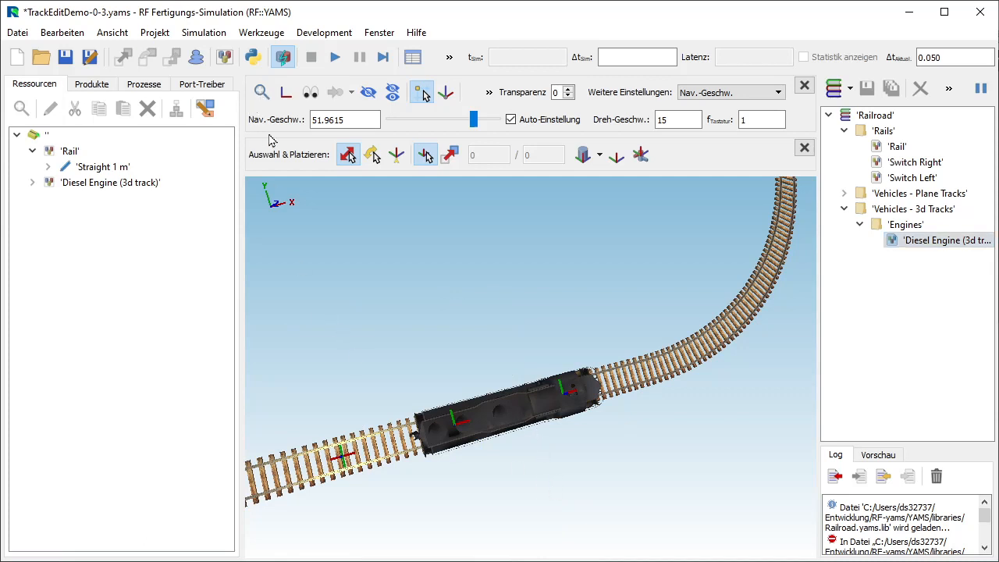
{"action": "left_click", "coordinate": [112, 184]}
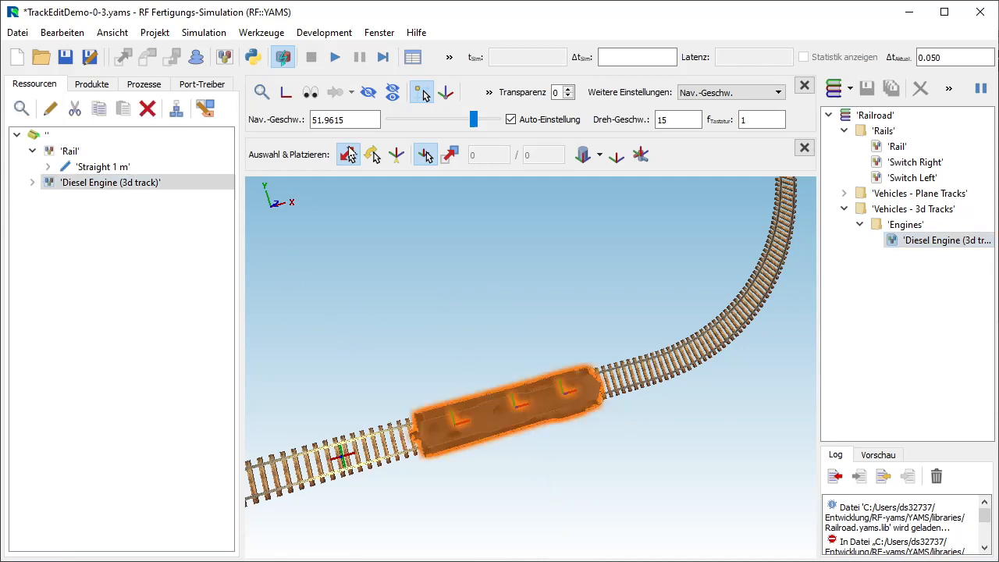
{"action": "left_click", "coordinate": [261, 92]}
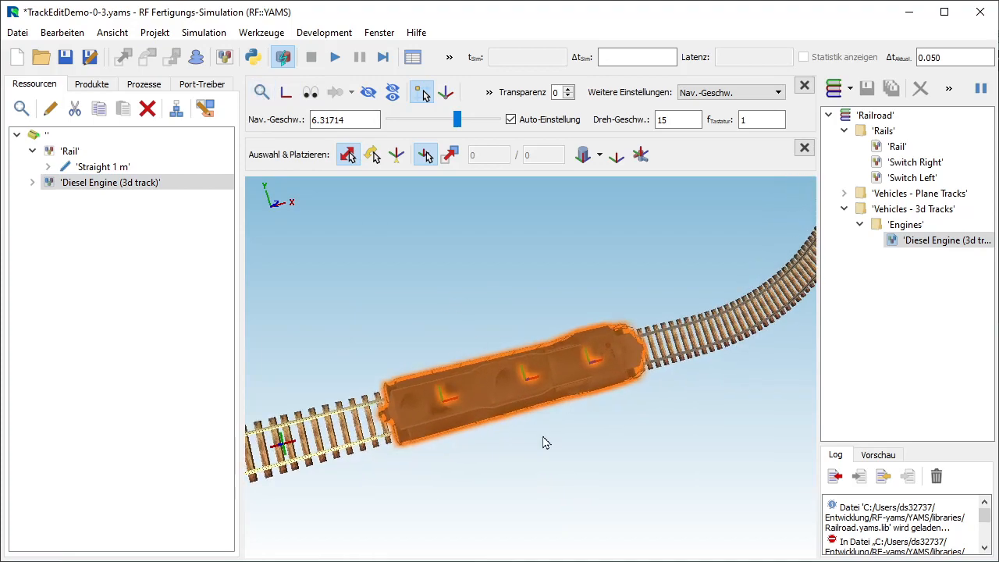
{"action": "middle_click_drag", "start_coordinate": [567, 477], "coordinate": [587, 420]}
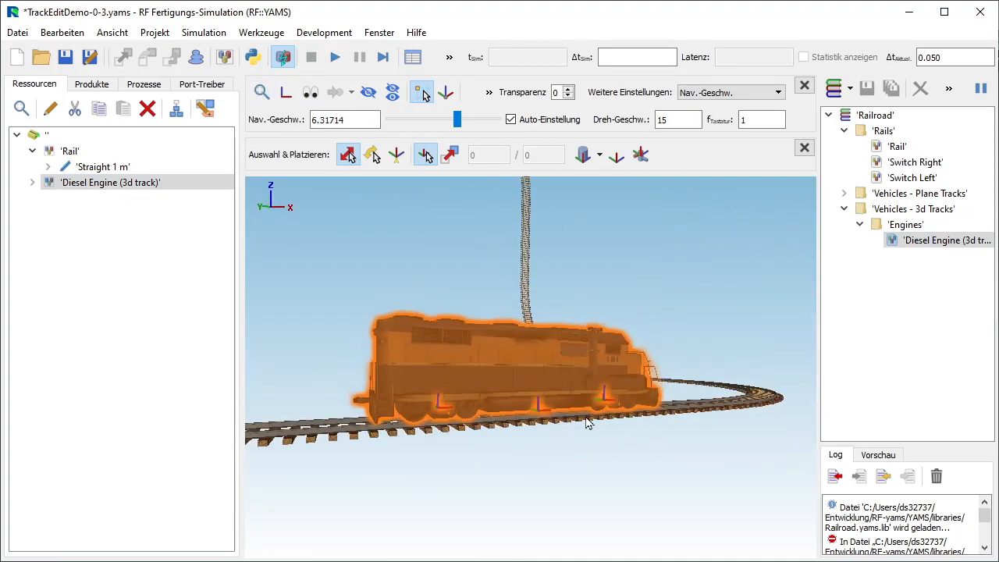
Assign 'Straight 1 m' as first body of the engine's front and rear 'track - bogie' gliders together and determine their initial values.
{"action": "left_click", "coordinate": [32, 185]}
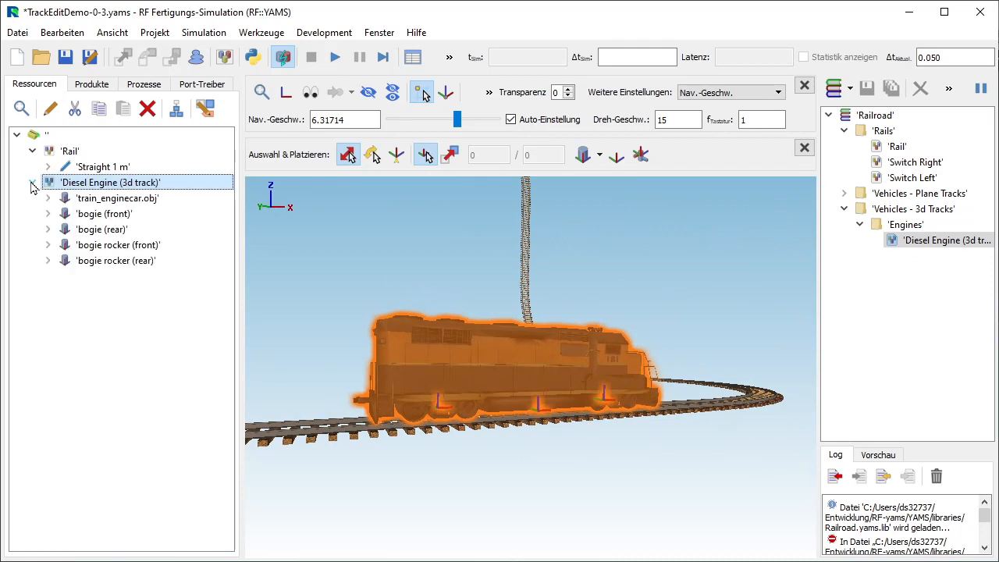
{"action": "left_click", "coordinate": [48, 245]}
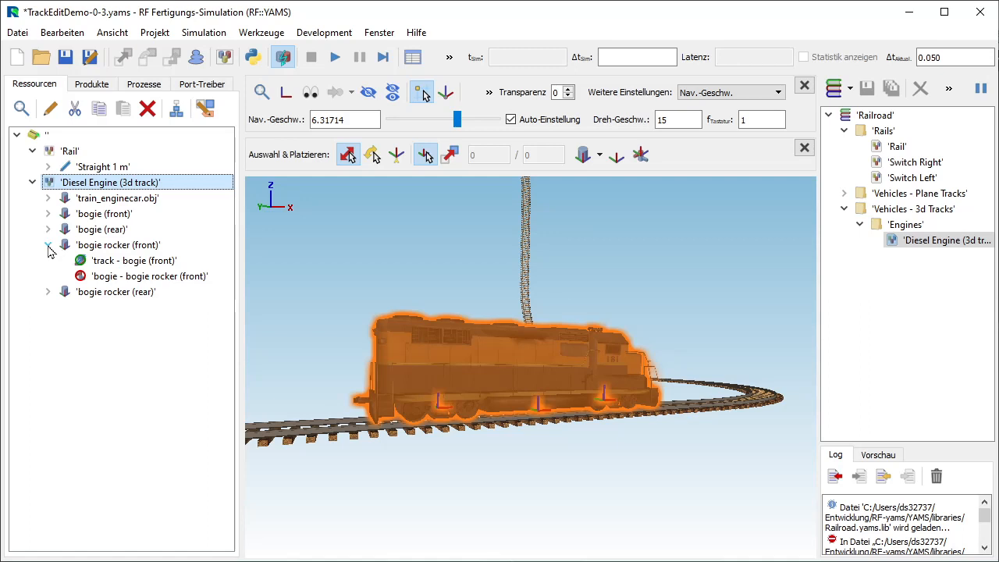
{"action": "left_click", "coordinate": [46, 293]}
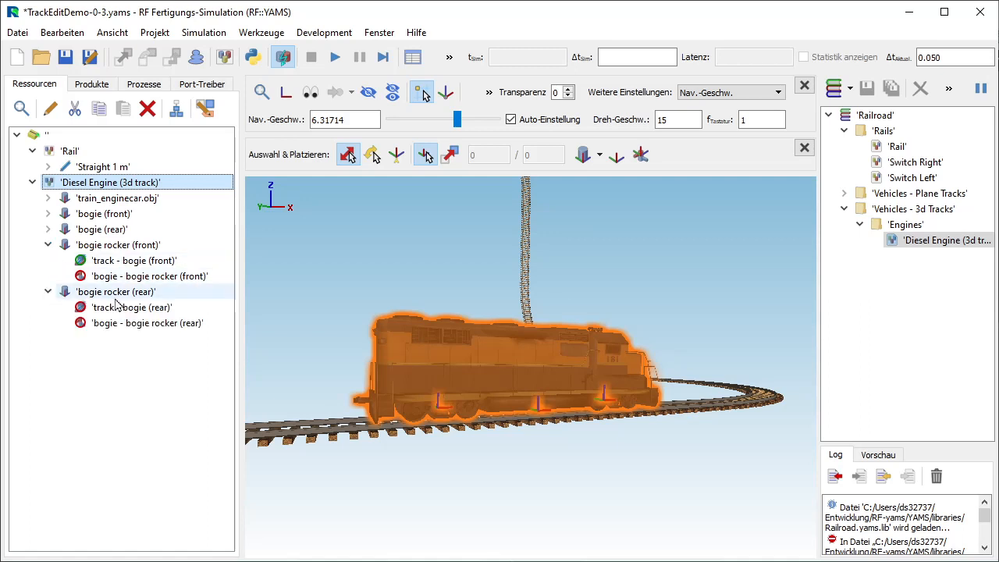
{"action": "left_click", "coordinate": [129, 262]}
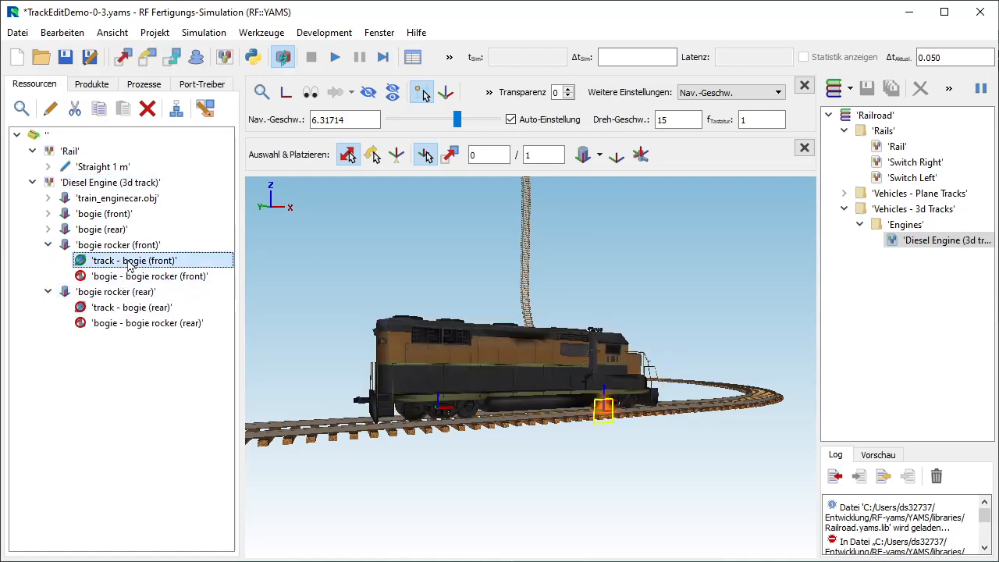
{"action": "left_click", "coordinate": [131, 308]}
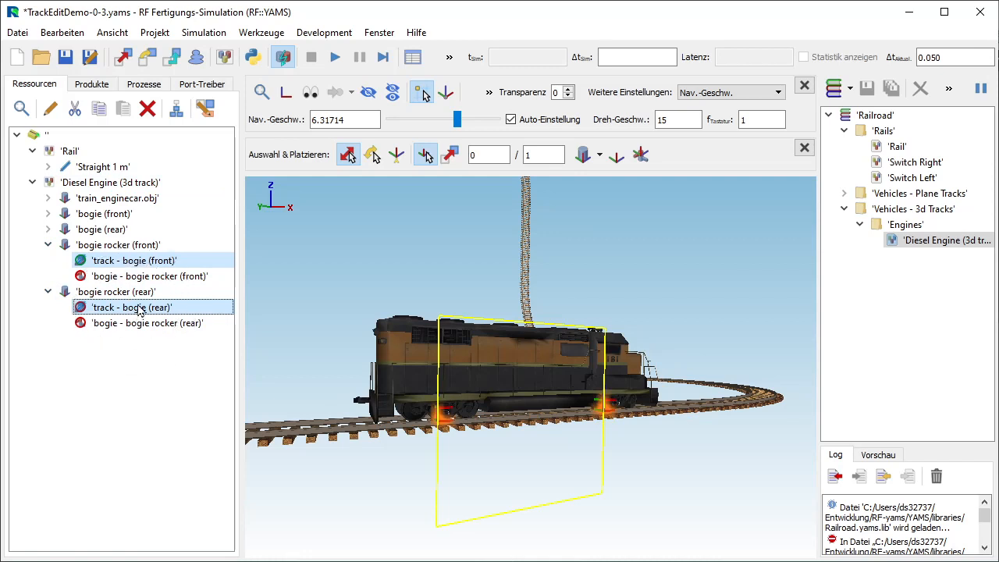
{"action": "left_click", "coordinate": [51, 111]}
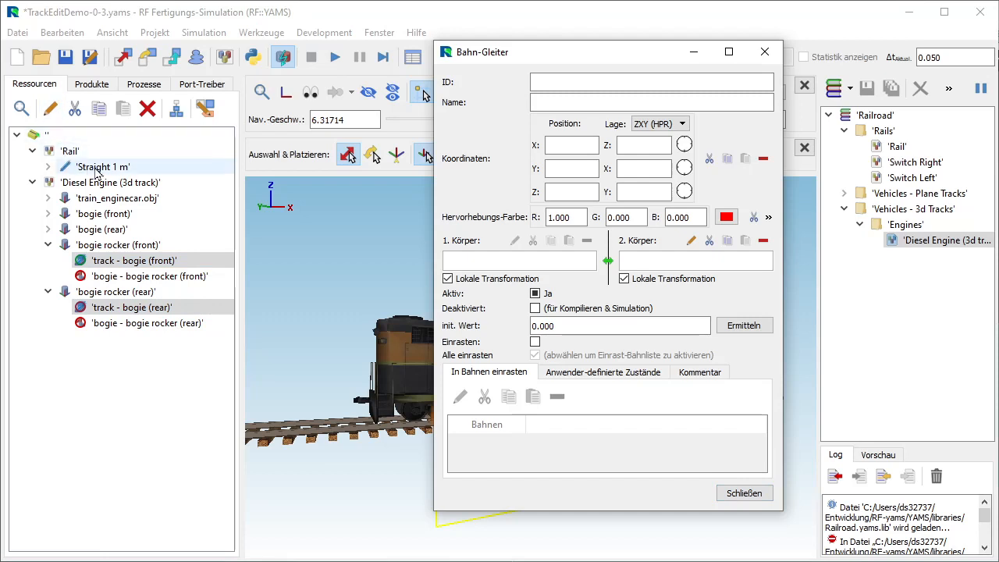
{"action": "mouse_move", "coordinate": [98, 174]}
{"action": "left_mouse_down"}
{"action": "mouse_move", "coordinate": [390, 261]}
{"action": "mouse_move", "coordinate": [486, 265]}
{"action": "left_mouse_up"}
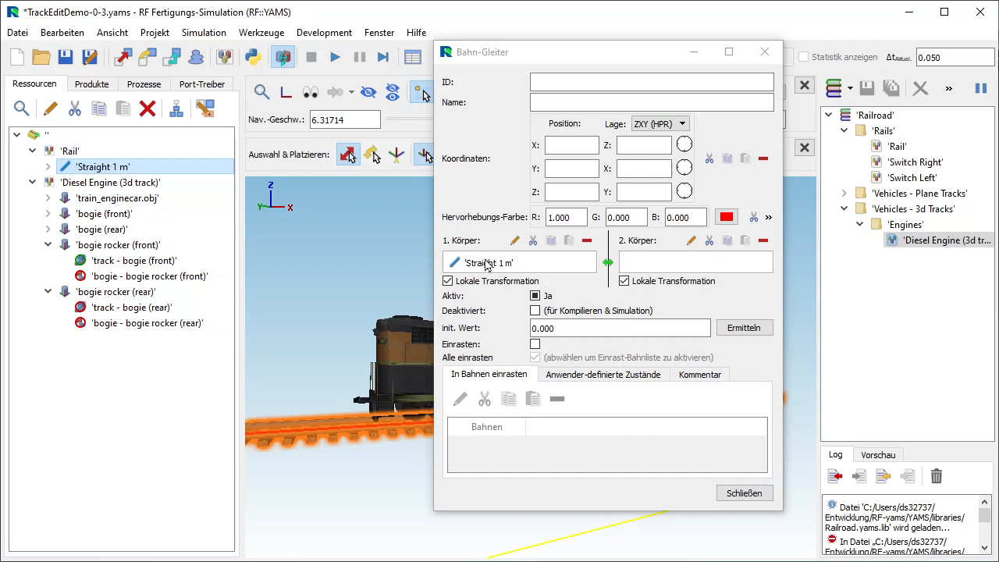
{"action": "left_click", "coordinate": [744, 328]}
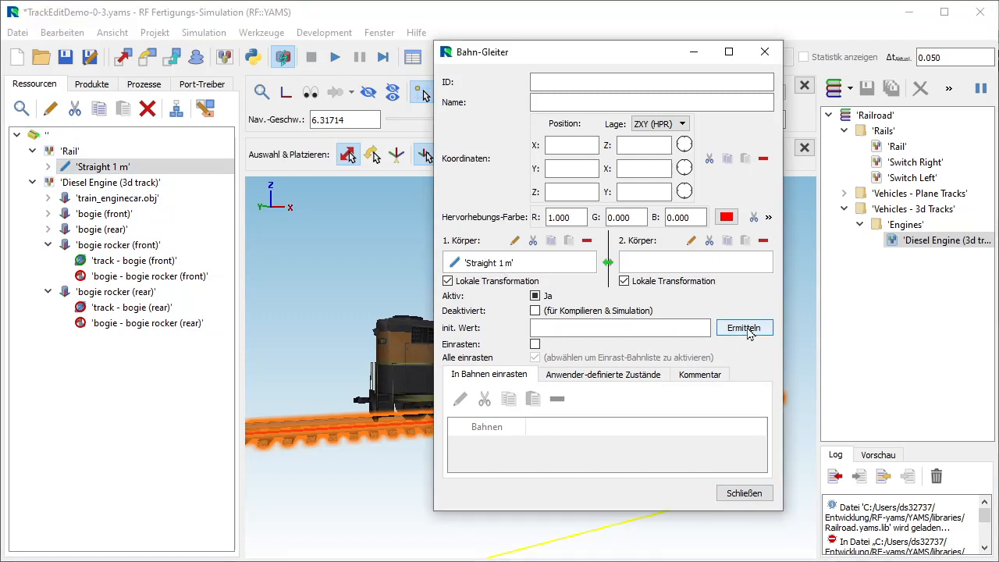
{"action": "left_click", "coordinate": [734, 495]}
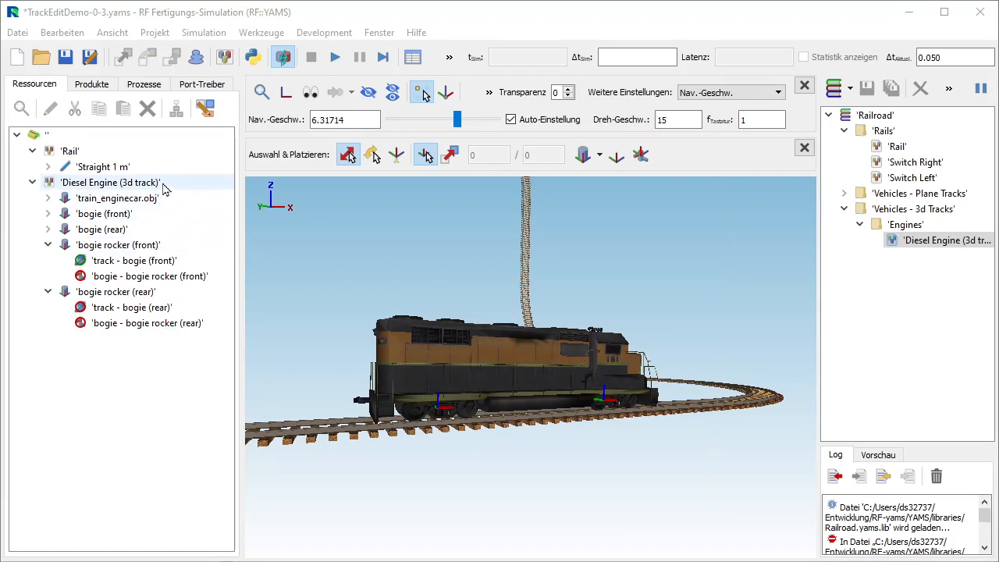
Select the Diesel Engine's kinematic sub-graph and examine how its bodies connect to the track in the kinematic graph.
{"action": "left_click", "coordinate": [117, 182]}
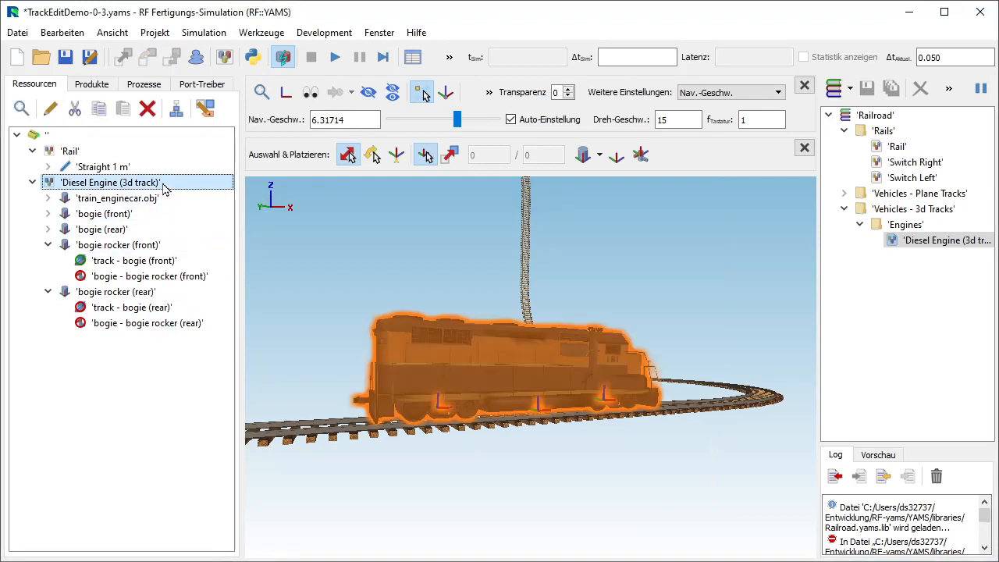
{"action": "left_click", "coordinate": [176, 111]}
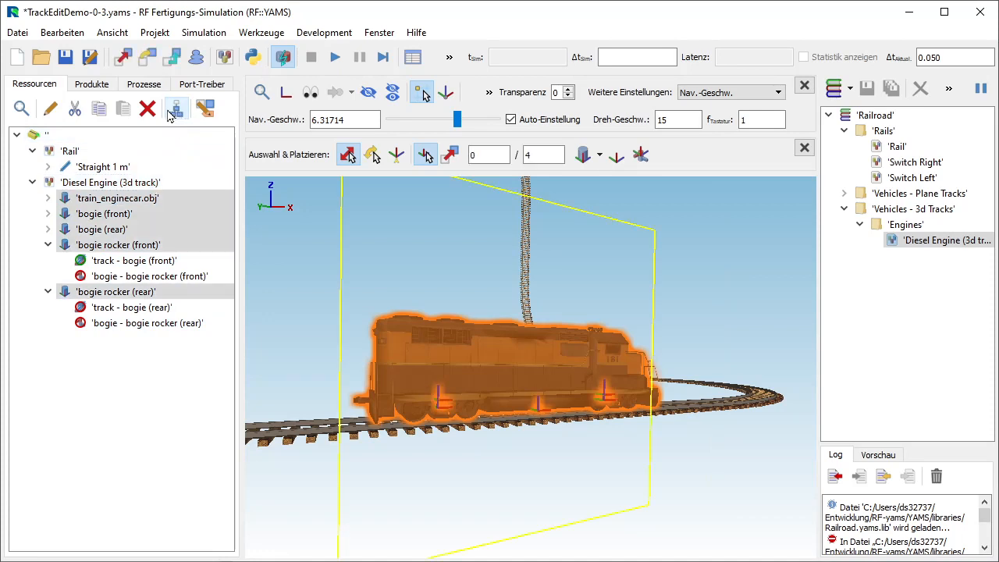
{"action": "left_click", "coordinate": [261, 35]}
{"action": "left_click", "coordinate": [281, 53]}
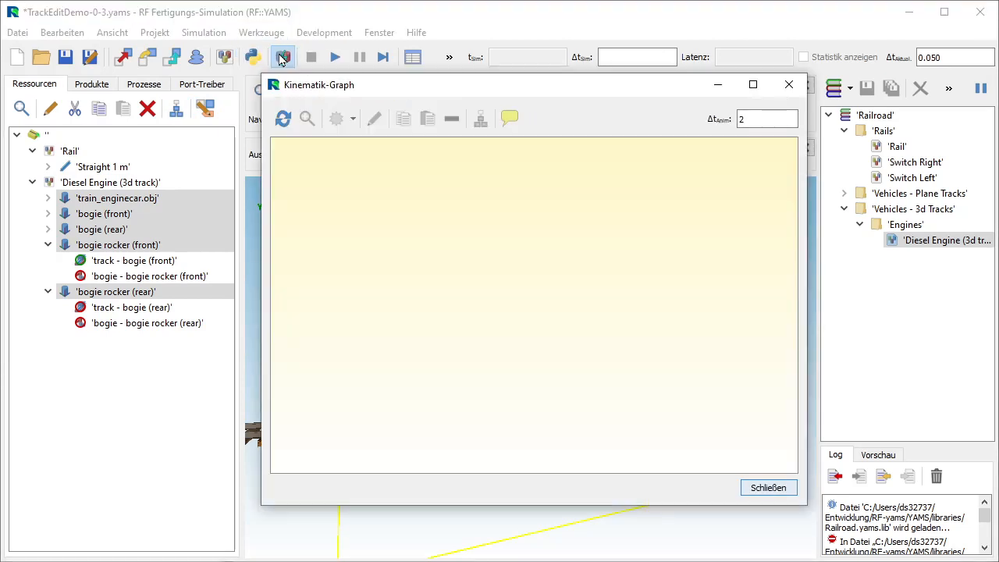
{"action": "left_click_drag", "start_coordinate": [119, 203], "coordinate": [427, 191]}
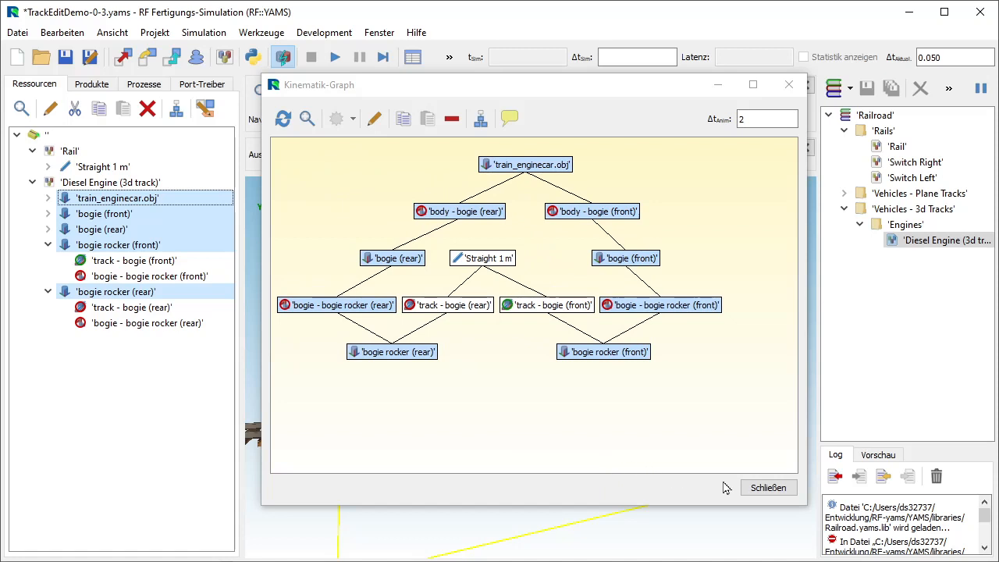
{"action": "left_click", "coordinate": [769, 488]}
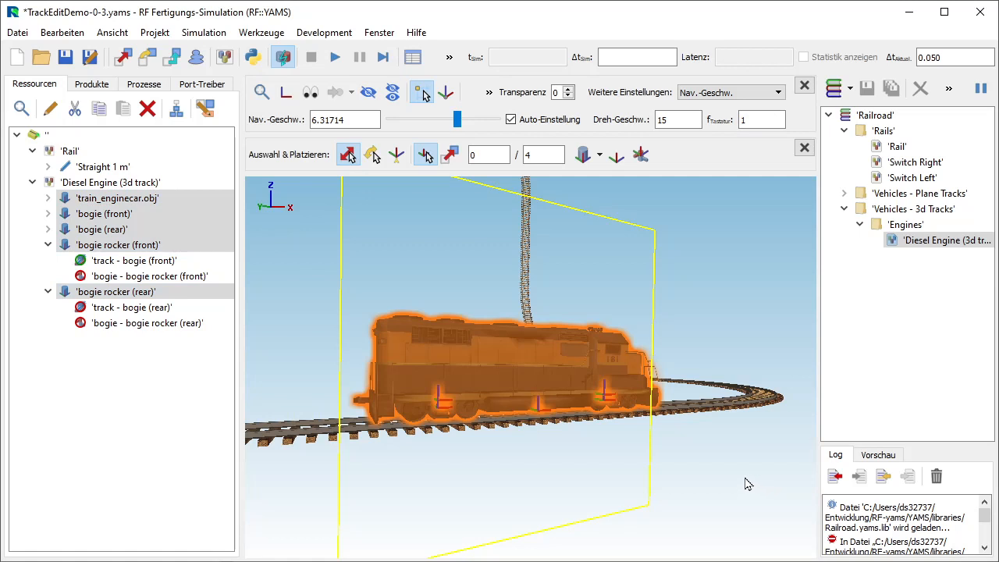
{"action": "left_click", "coordinate": [746, 480]}
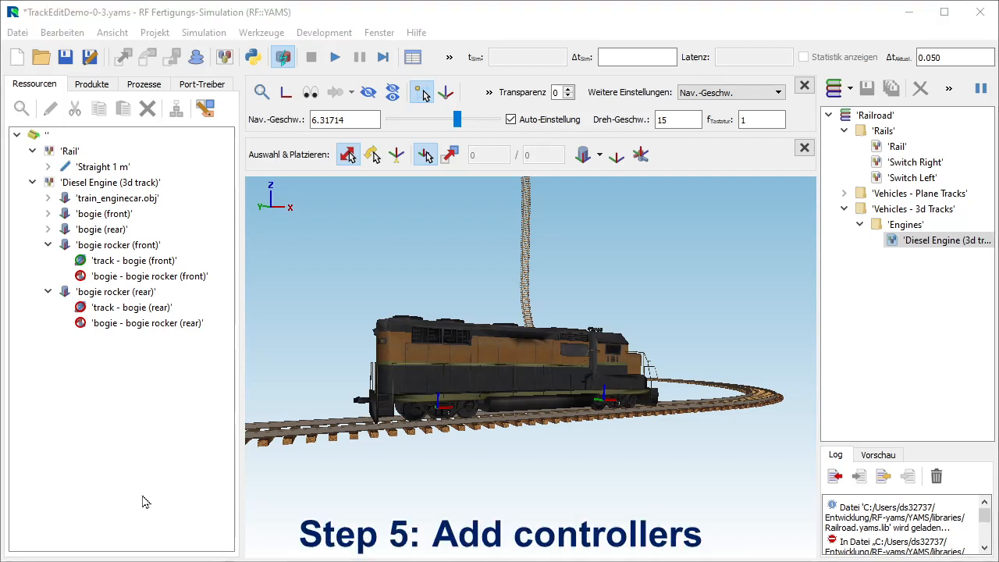
Add a new track glider controller (Bahn-Gleiter-Steuerung) to the Diesel Engine object and name it 'drive'.
{"action": "left_click", "coordinate": [129, 181]}
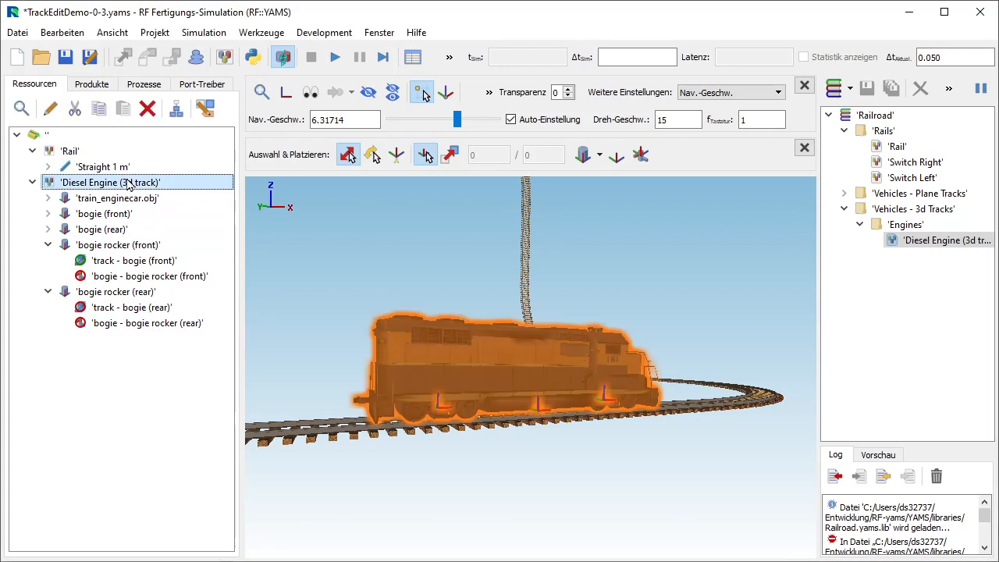
{"action": "right_click", "coordinate": [131, 187]}
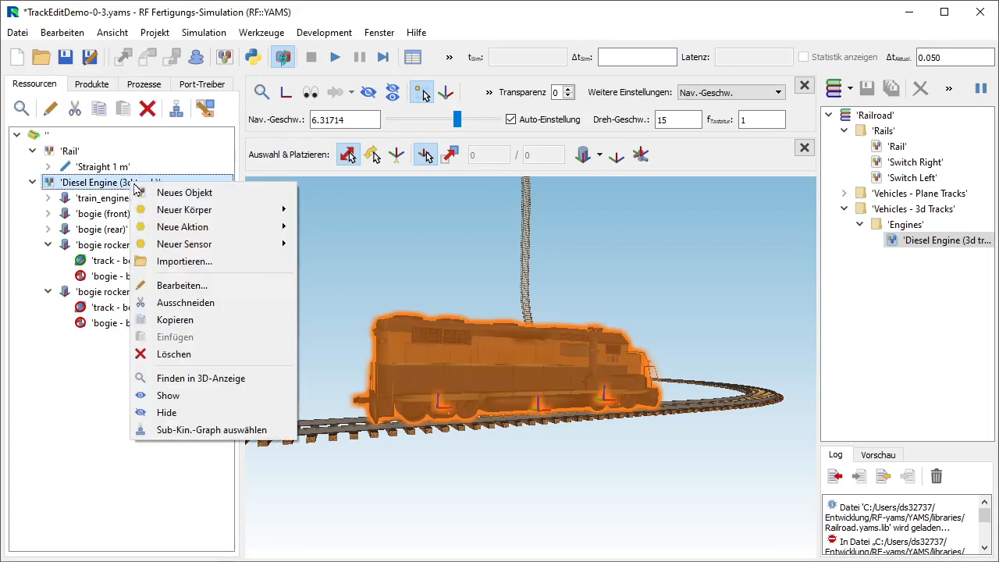
{"action": "mouse_move", "coordinate": [182, 228]}
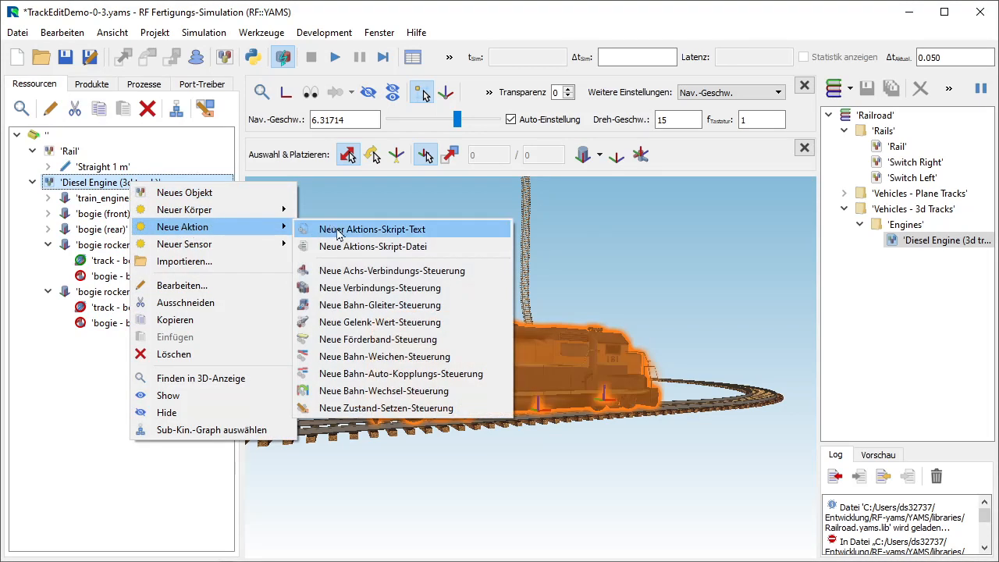
{"action": "left_click", "coordinate": [357, 306]}
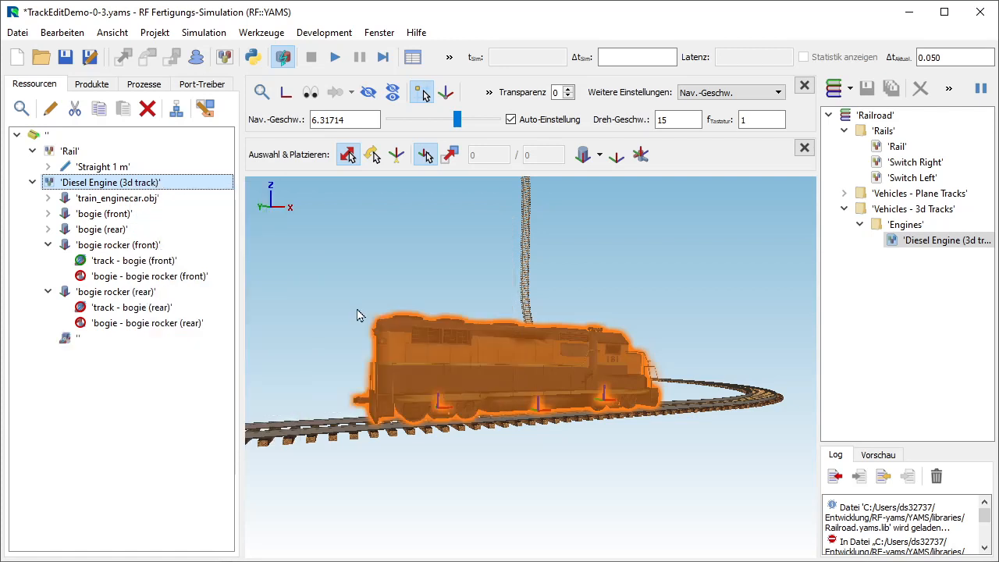
{"action": "left_click", "coordinate": [77, 340]}
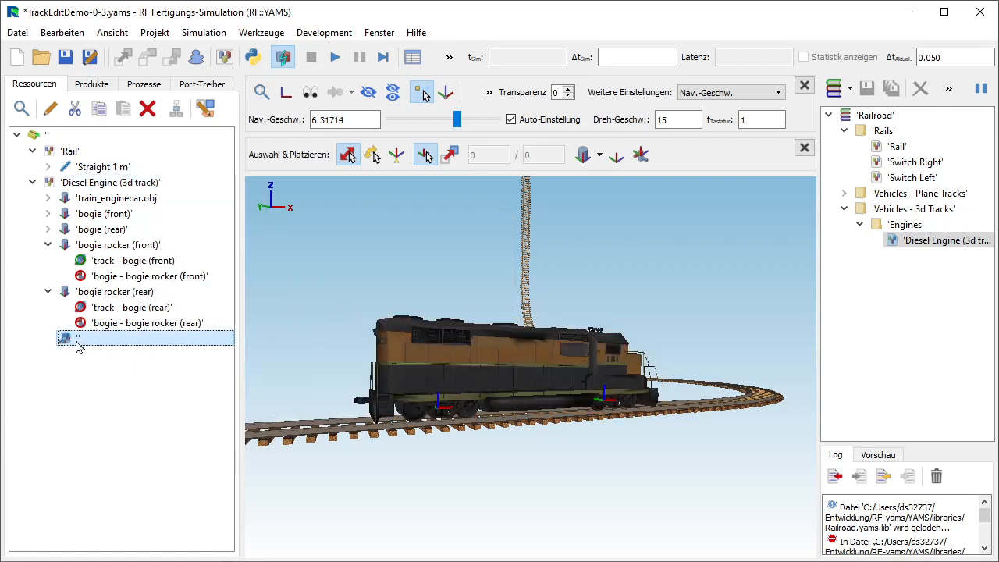
{"action": "left_click", "coordinate": [50, 109]}
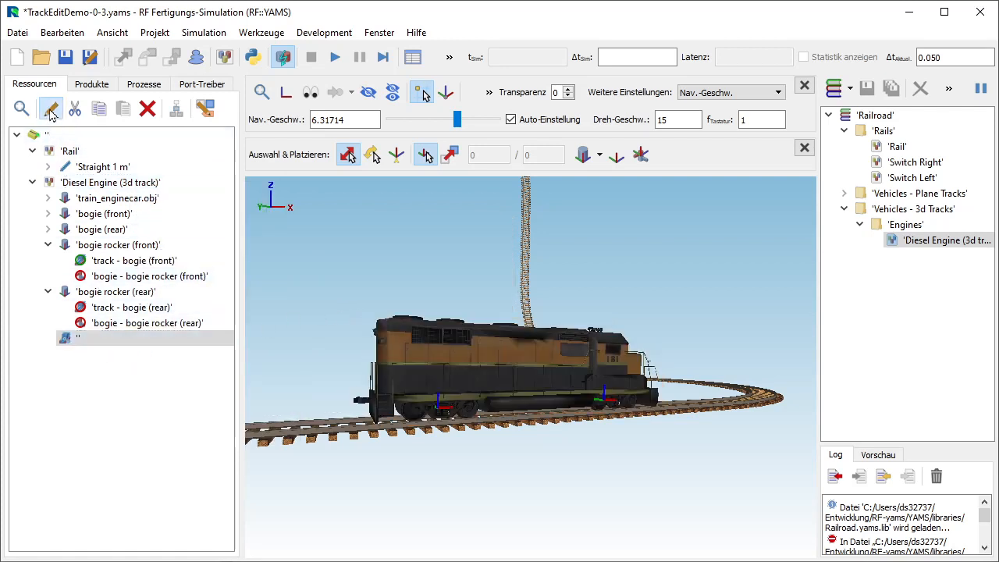
{"action": "left_click", "coordinate": [482, 173]}
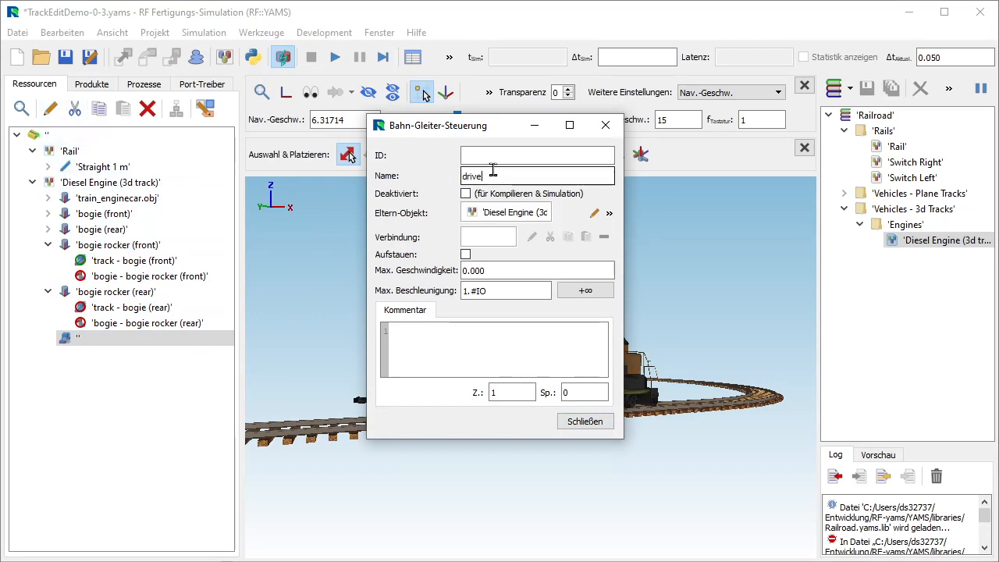
{"action": "key", "text": "Tab"}
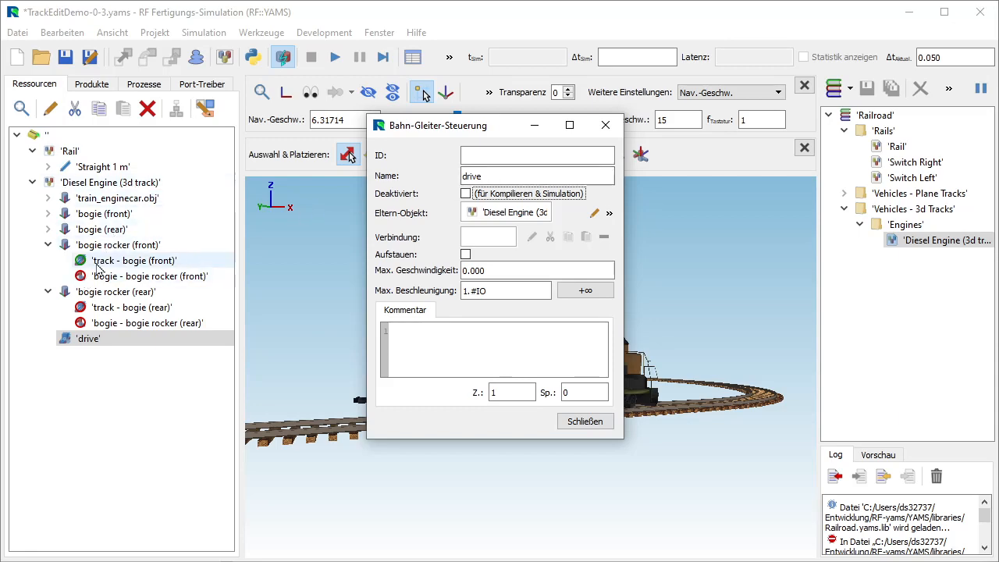
Assign 'track - bogie (front)' as the 'drive' controller's connection, with maximum speed 30 and maximum acceleration 10.
{"action": "left_click_drag", "start_coordinate": [97, 267], "coordinate": [495, 245]}
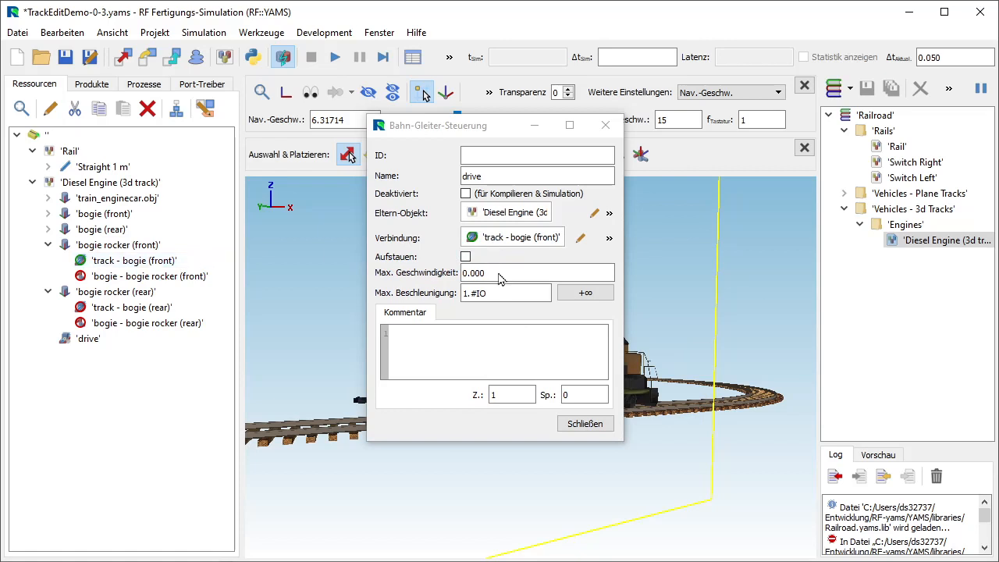
{"action": "left_click", "coordinate": [500, 274]}
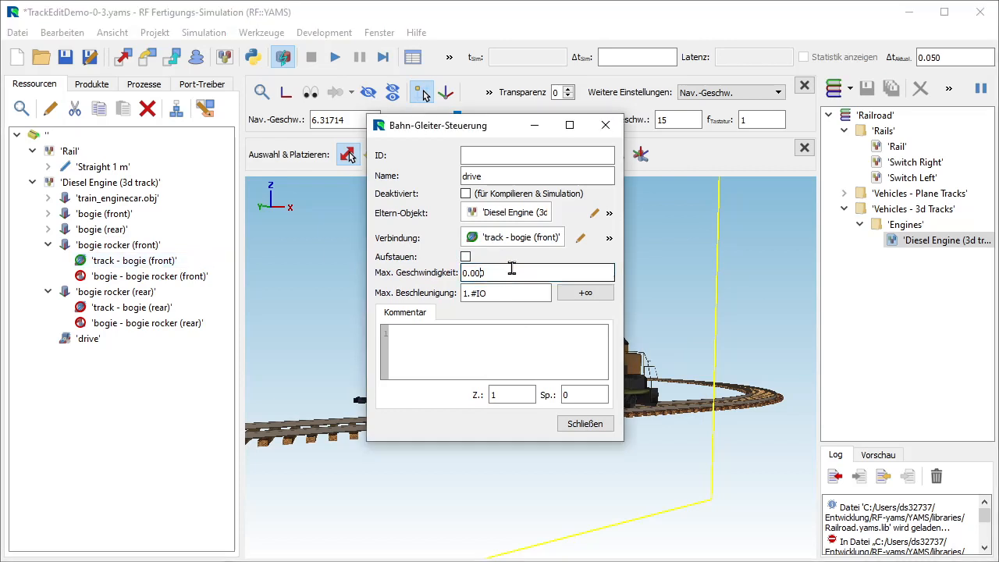
{"action": "key", "text": "Tab"}
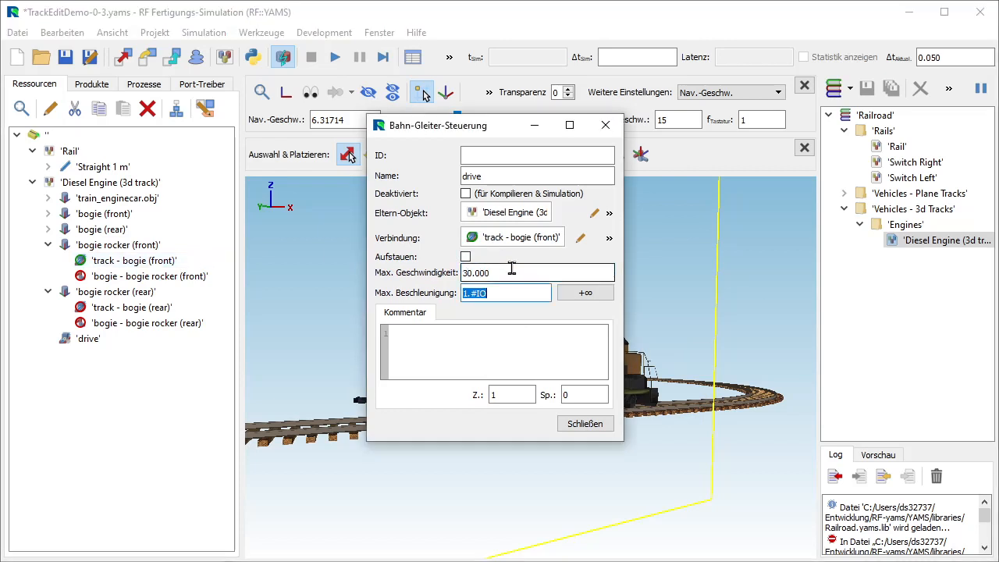
{"action": "type", "text": "10"}
{"action": "key", "text": "Tab"}
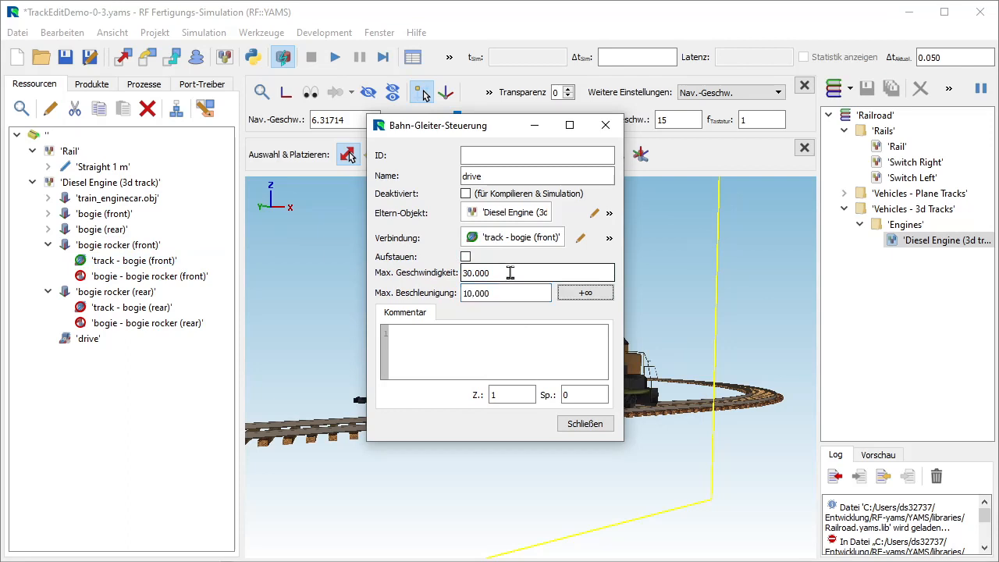
{"action": "left_click", "coordinate": [586, 424]}
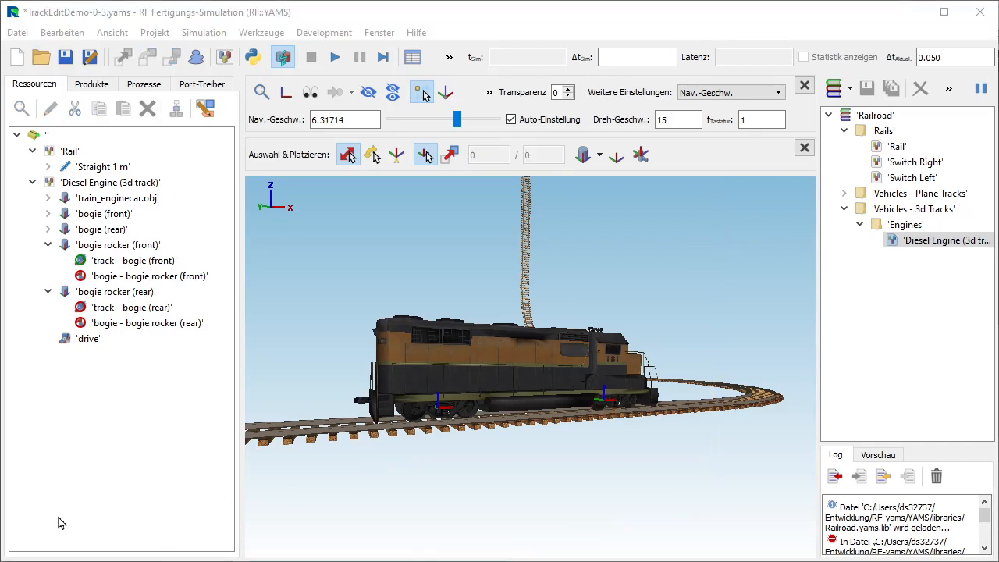
Add a new track switch controller (Bahn-Weichen-Steuerung) to the 'Rail' object and name it 'close rail loop'.
{"action": "left_click", "coordinate": [98, 153]}
{"action": "right_click", "coordinate": [97, 154]}
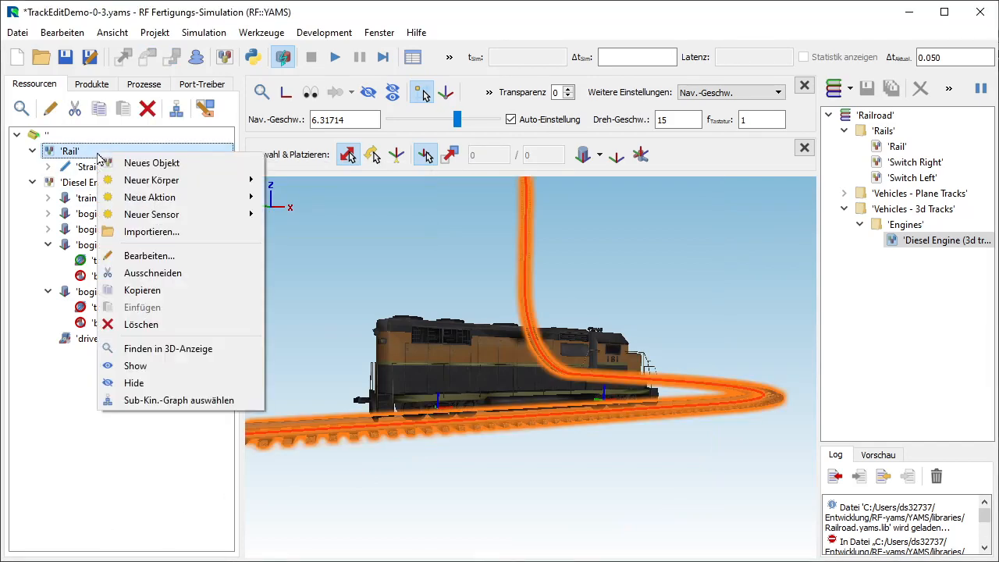
{"action": "mouse_move", "coordinate": [234, 197]}
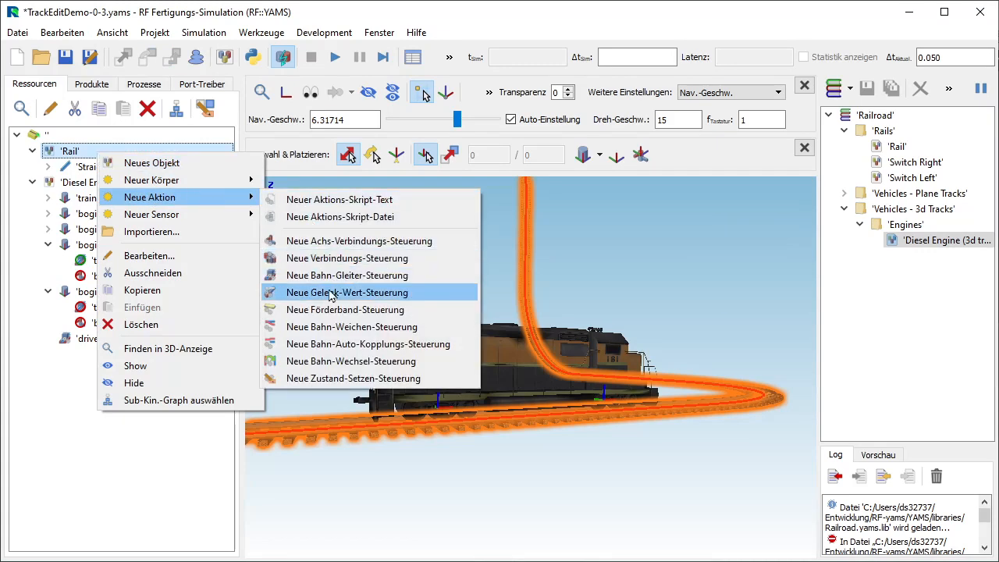
{"action": "left_click", "coordinate": [336, 326]}
{"action": "left_click", "coordinate": [91, 186]}
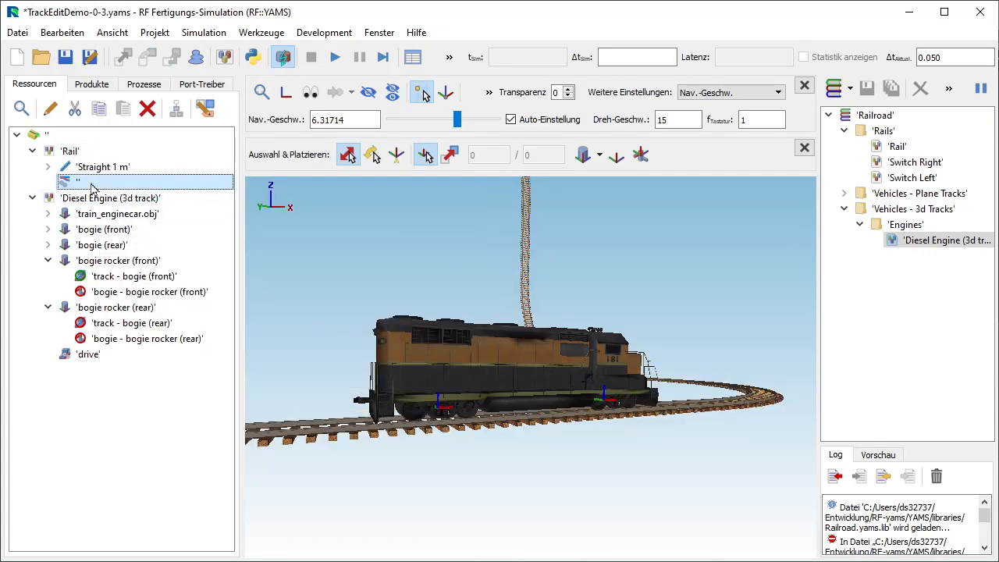
{"action": "left_click", "coordinate": [50, 109]}
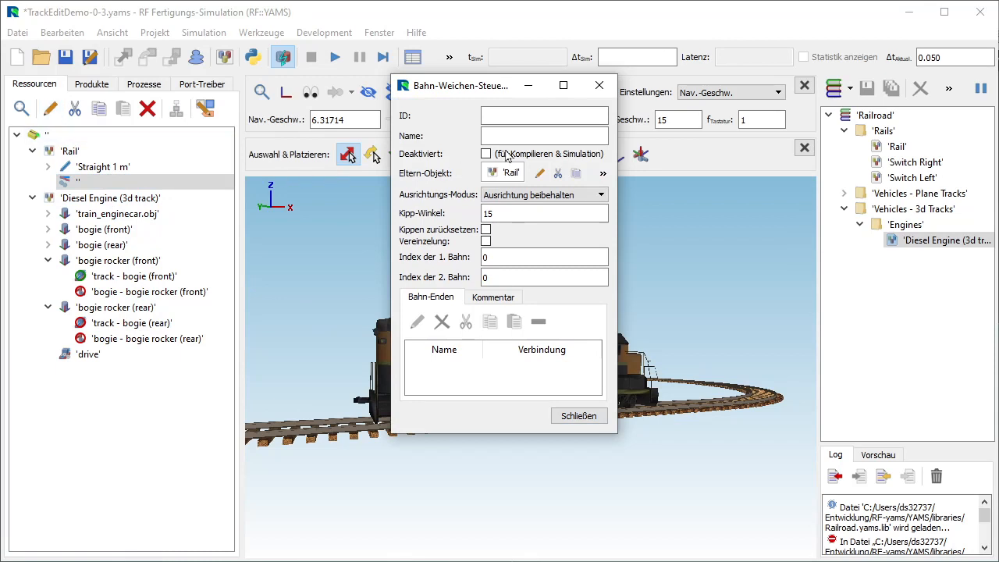
{"action": "left_click", "coordinate": [523, 129]}
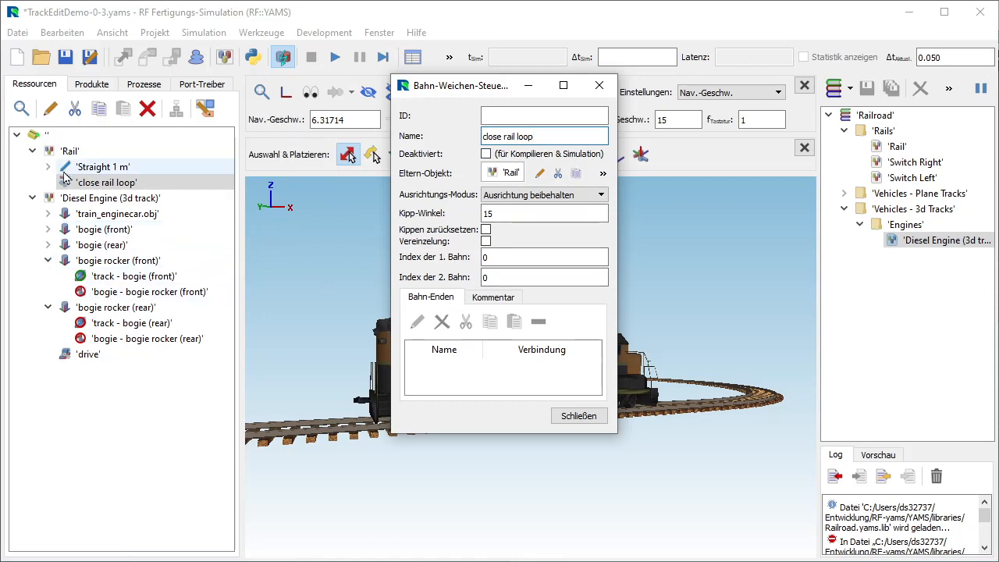
Add 'Straight 1 m' twice to the switch controller's track ends and set the first entry's connection to Ende.
{"action": "left_click_drag", "start_coordinate": [82, 168], "coordinate": [417, 376]}
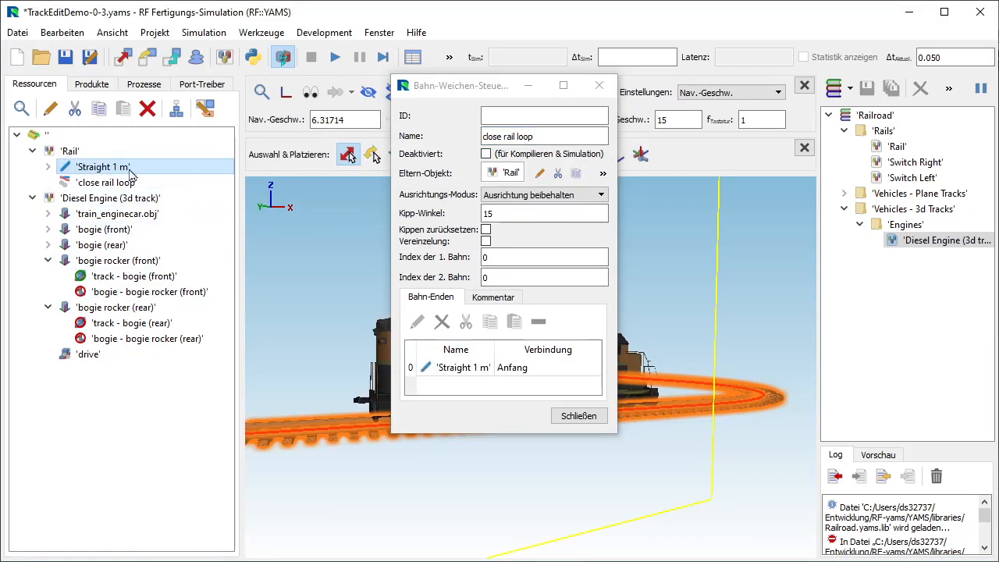
{"action": "left_click_drag", "start_coordinate": [112, 172], "coordinate": [473, 385]}
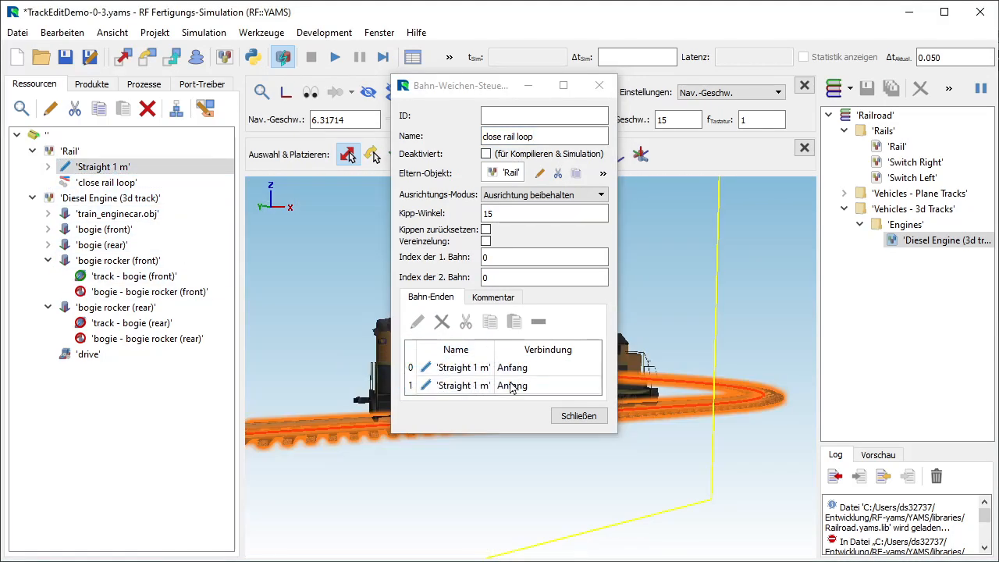
{"action": "left_click", "coordinate": [518, 373]}
{"action": "left_click", "coordinate": [517, 373]}
{"action": "left_click", "coordinate": [519, 371]}
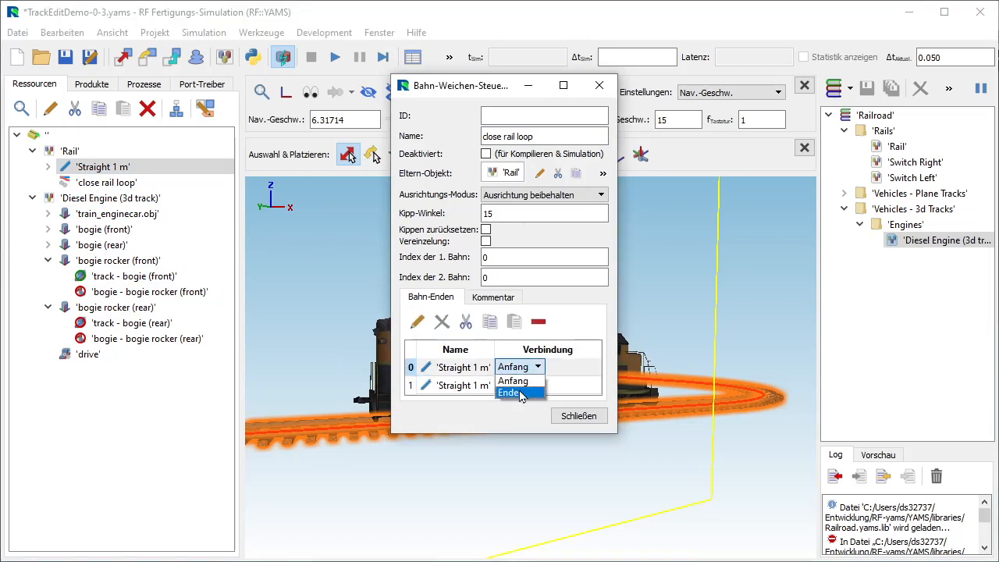
{"action": "left_click", "coordinate": [515, 394]}
Set the switch controller's second track index to 1 and finish editing it.
{"action": "left_click", "coordinate": [504, 277]}
{"action": "key", "text": "BackSpace"}
{"action": "type", "text": "1"}
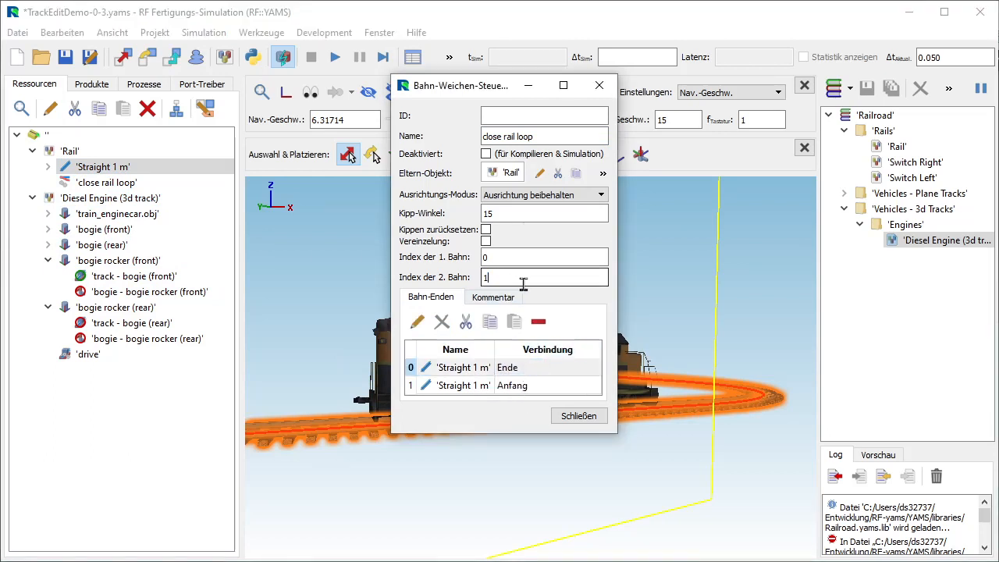
{"action": "left_click", "coordinate": [578, 416]}
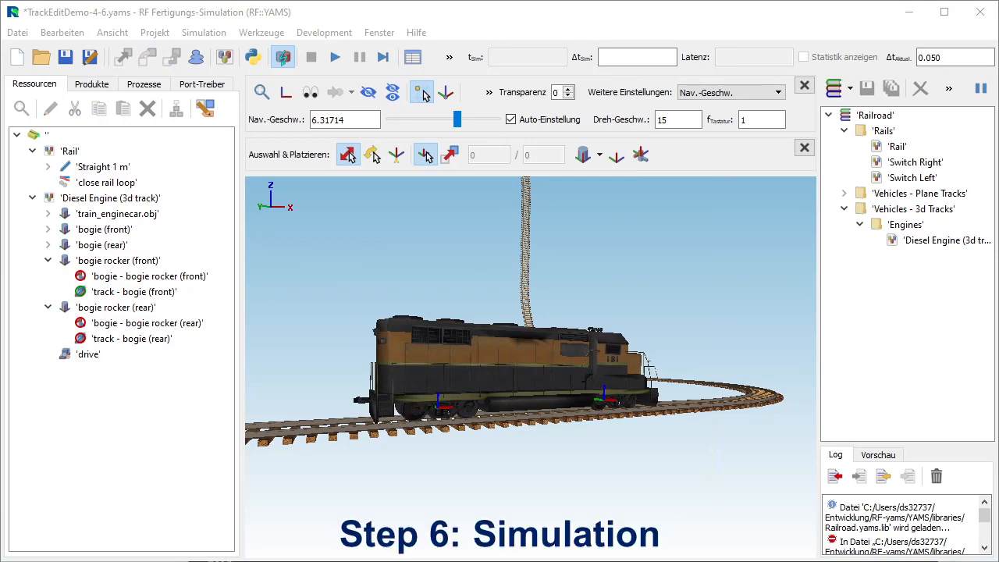
Make the 'Straight 1 m' track static (Statisch) in its properties and deselect it.
{"action": "left_click", "coordinate": [123, 168]}
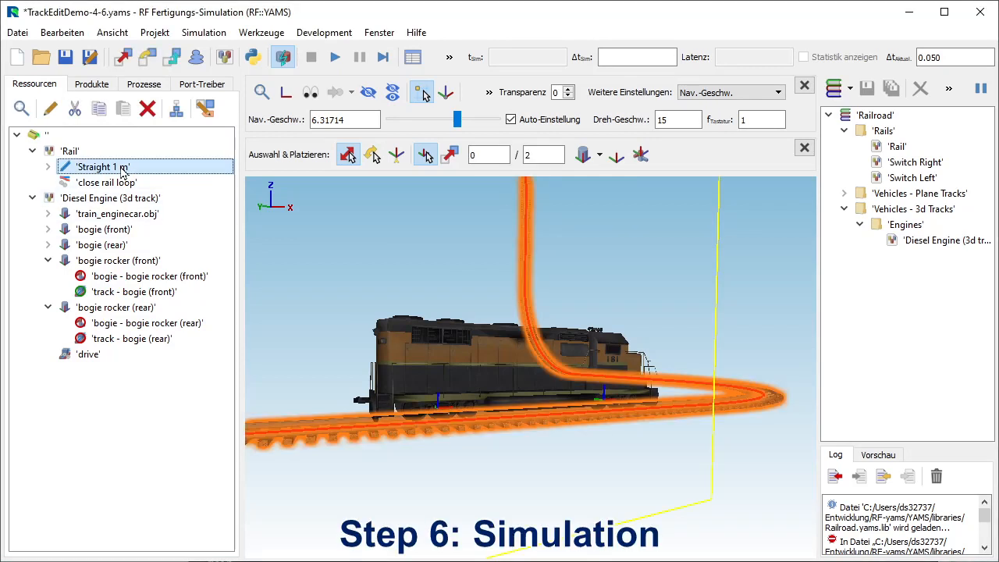
{"action": "left_click", "coordinate": [52, 110]}
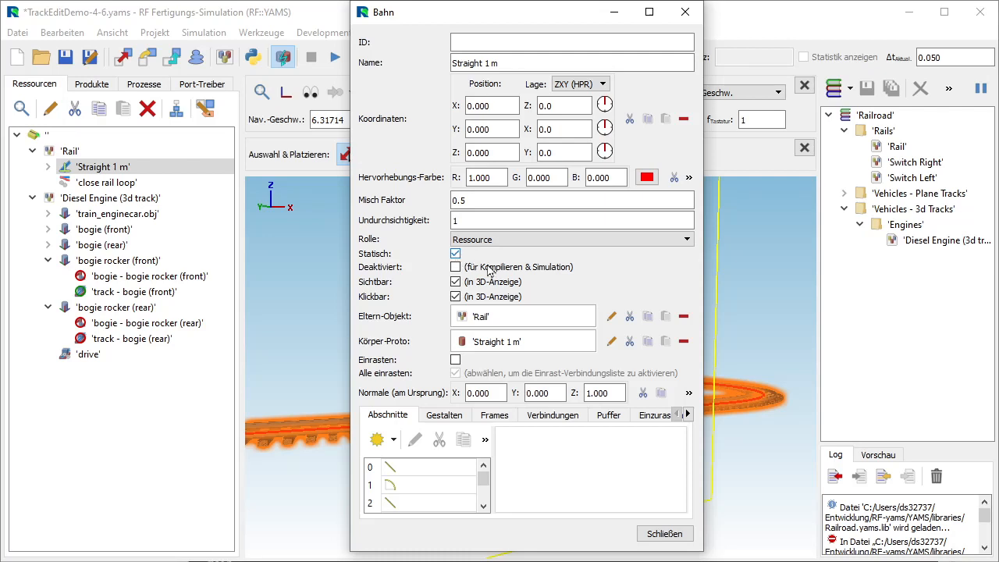
{"action": "left_click", "coordinate": [659, 534]}
{"action": "left_click", "coordinate": [756, 333]}
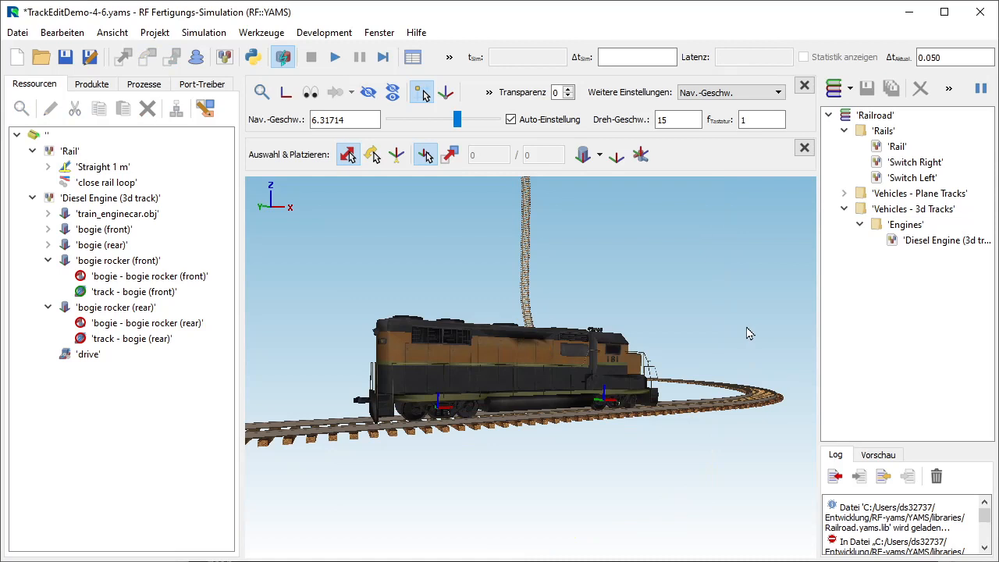
Hide the coordinate systems for frames and for empty bodies in the 3D view.
{"action": "left_click", "coordinate": [490, 93]}
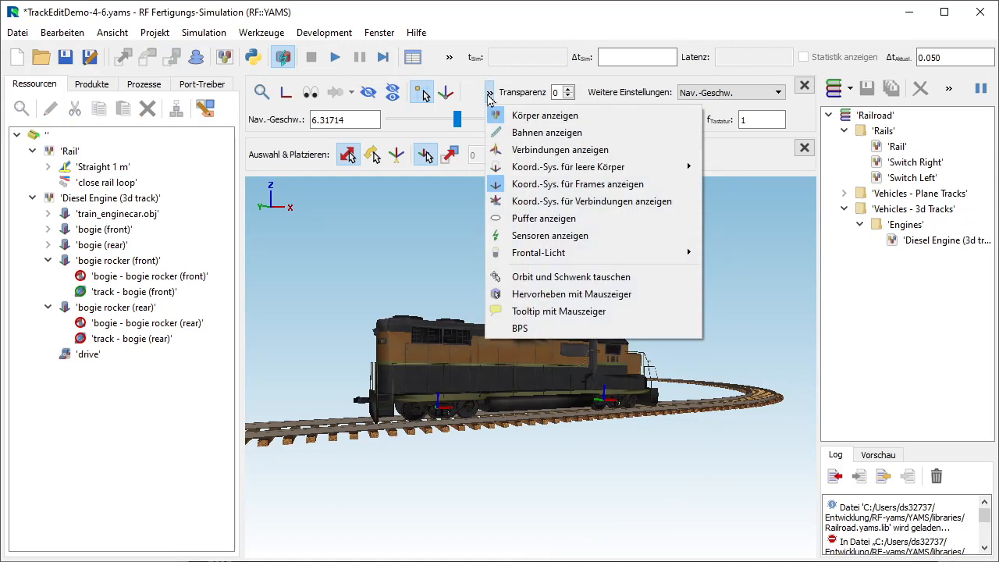
{"action": "left_click", "coordinate": [528, 185]}
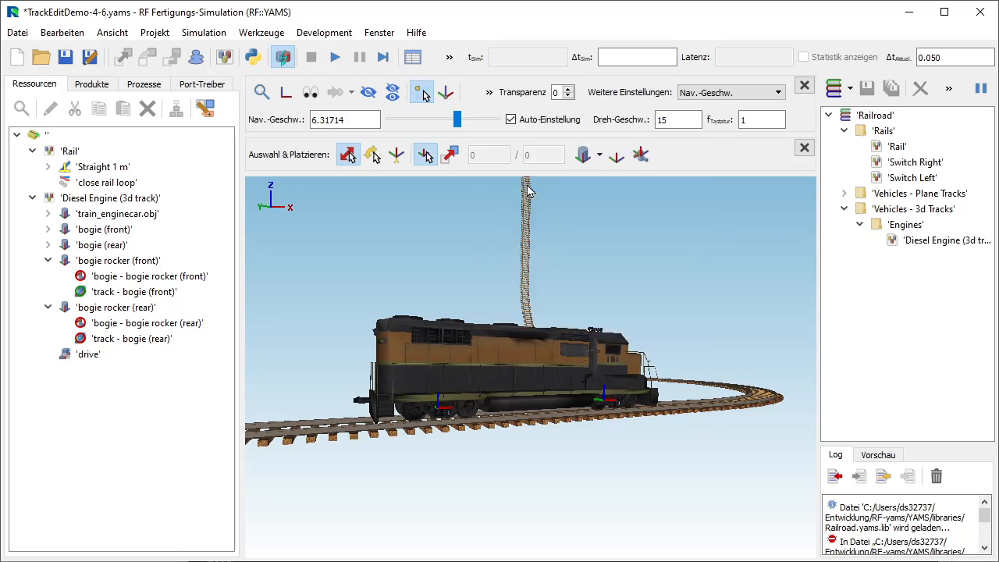
{"action": "left_click", "coordinate": [489, 93]}
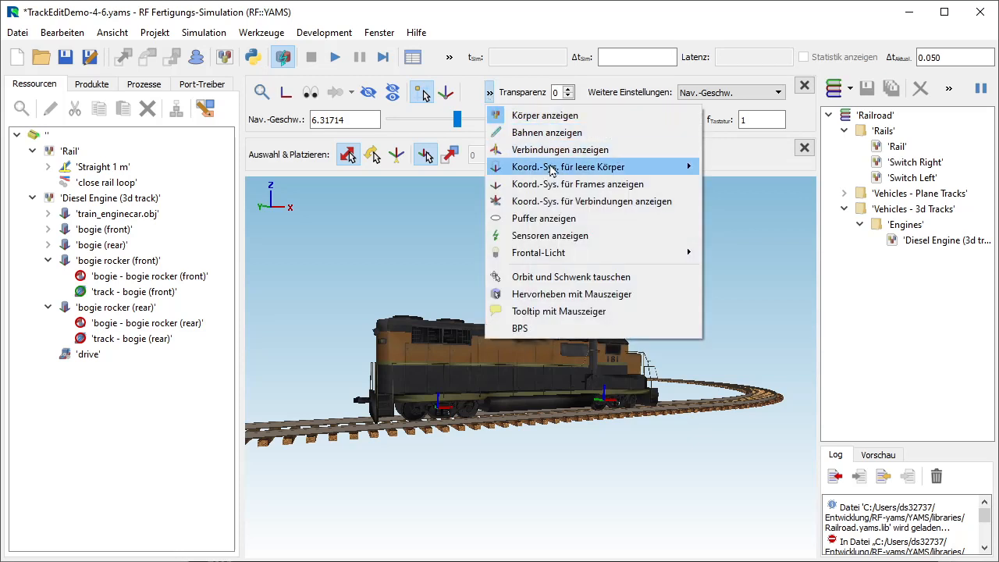
{"action": "mouse_move", "coordinate": [586, 172]}
{"action": "left_click", "coordinate": [756, 173]}
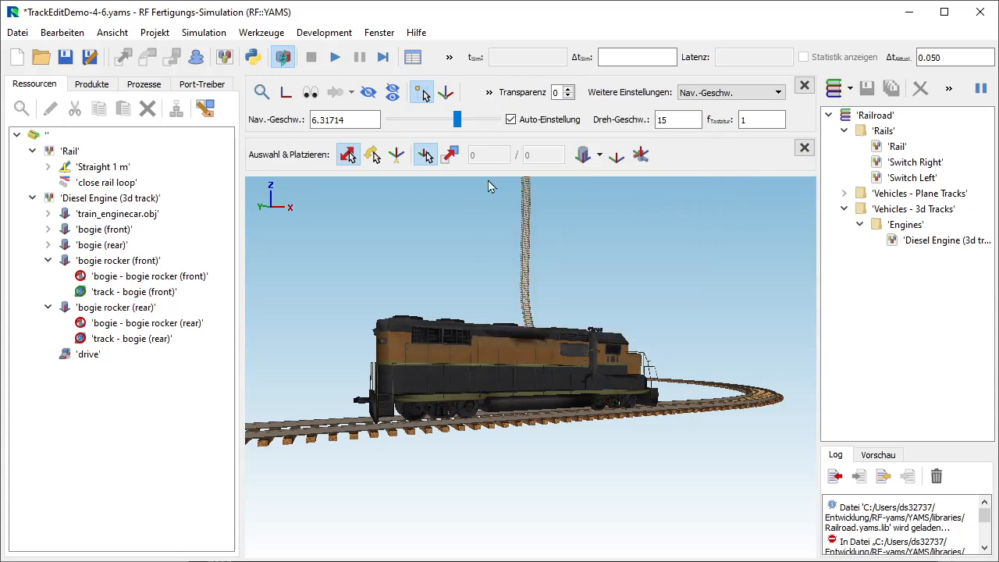
Start the simulation and watch the engine drive around the whole track loop.
{"action": "left_click", "coordinate": [335, 60]}
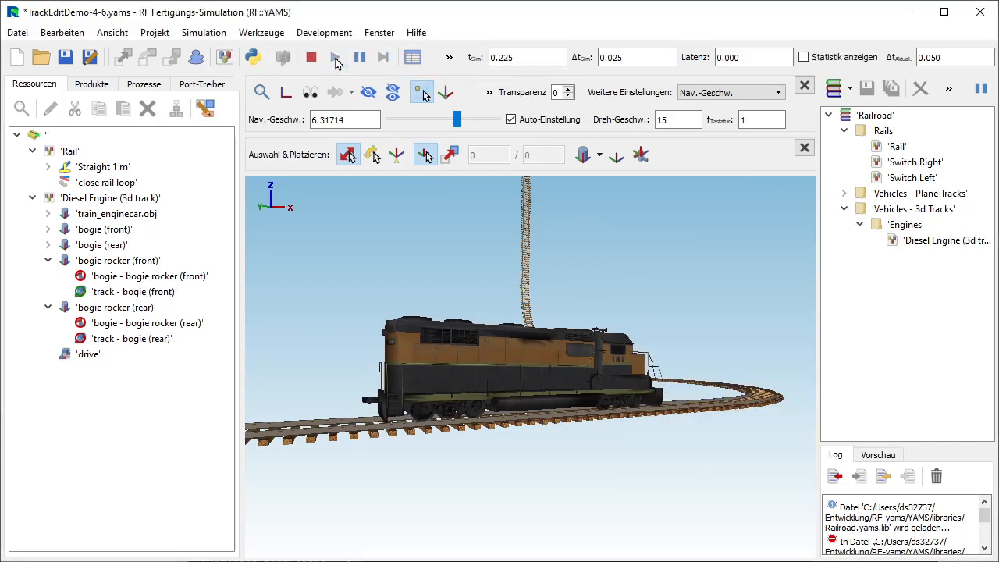
{"action": "left_click", "coordinate": [261, 93]}
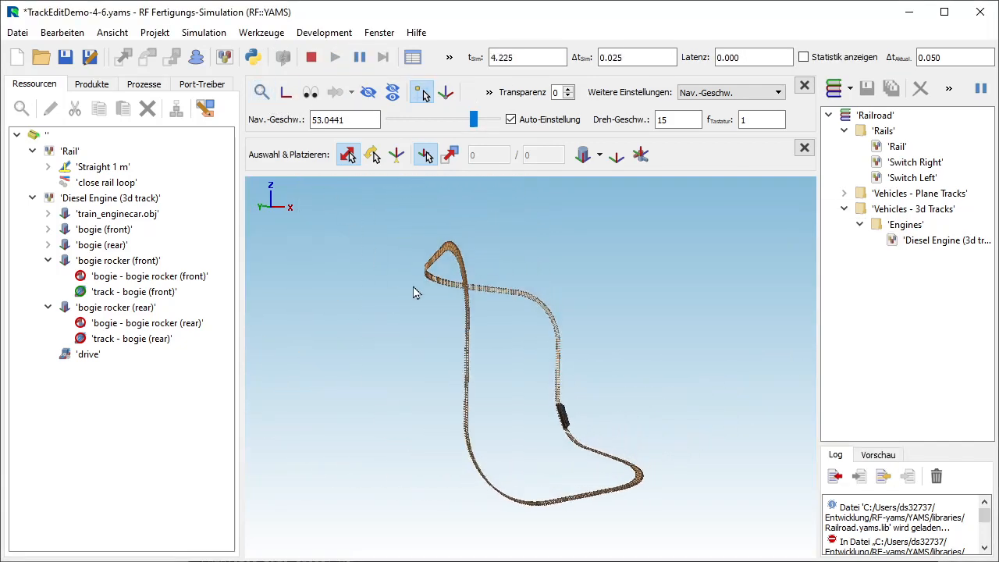
{"action": "middle_click_drag", "start_coordinate": [757, 404], "coordinate": [713, 412]}
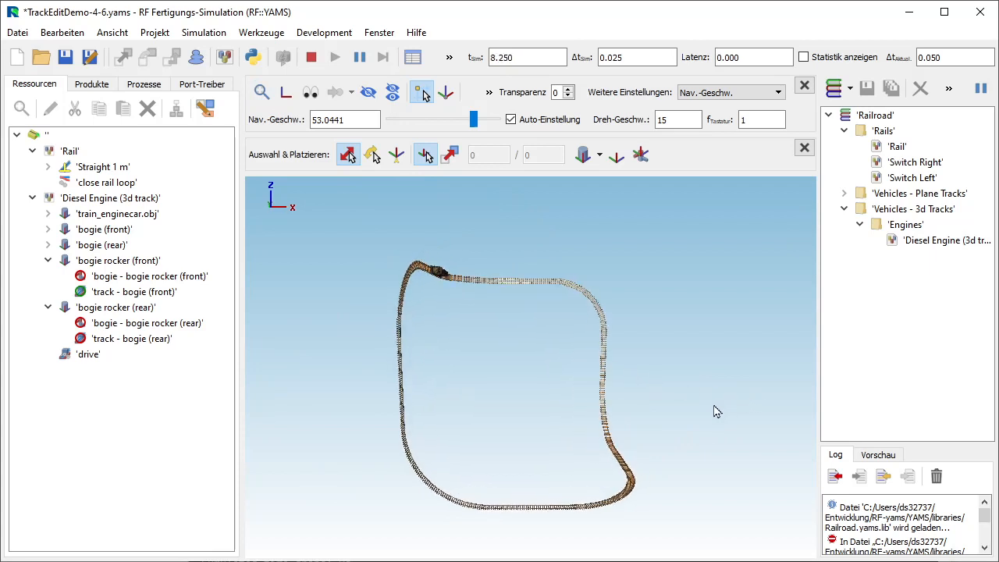